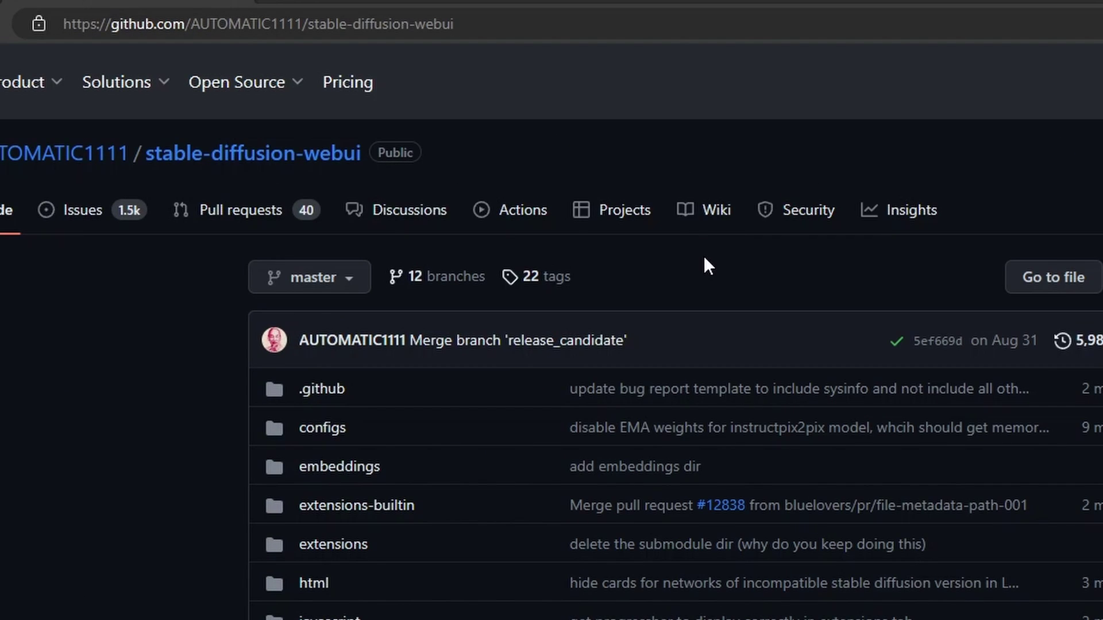
Highlight the stable-diffusion-webui repository's GitHub web address.
drag(115, 26, 303, 25)
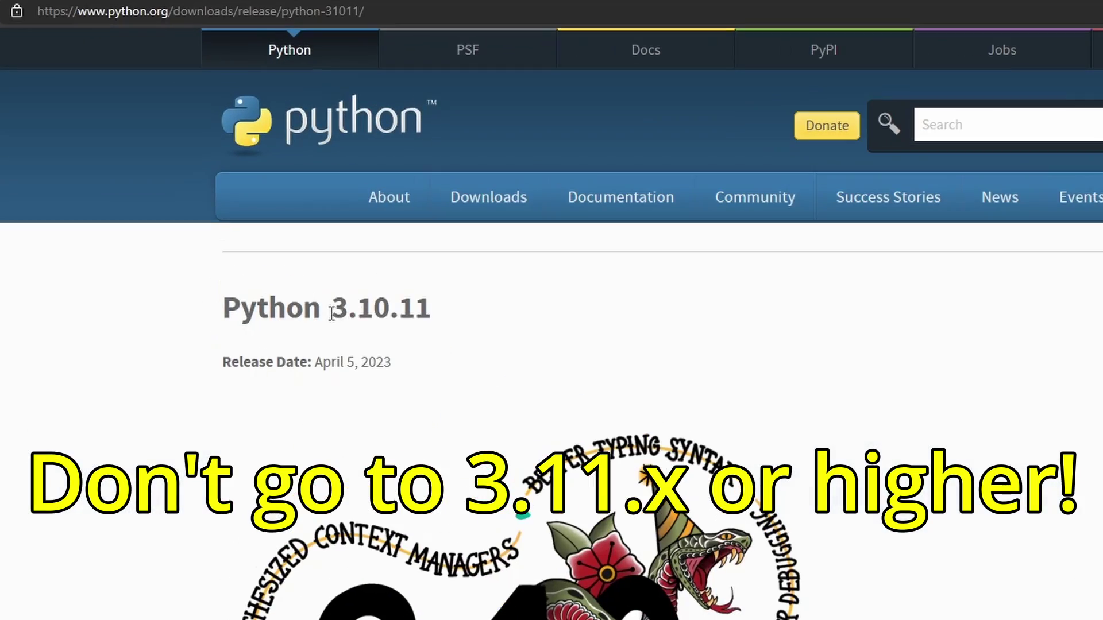
Highlight 3.10.11 on python.org as the required Python version.
drag(332, 313, 438, 306)
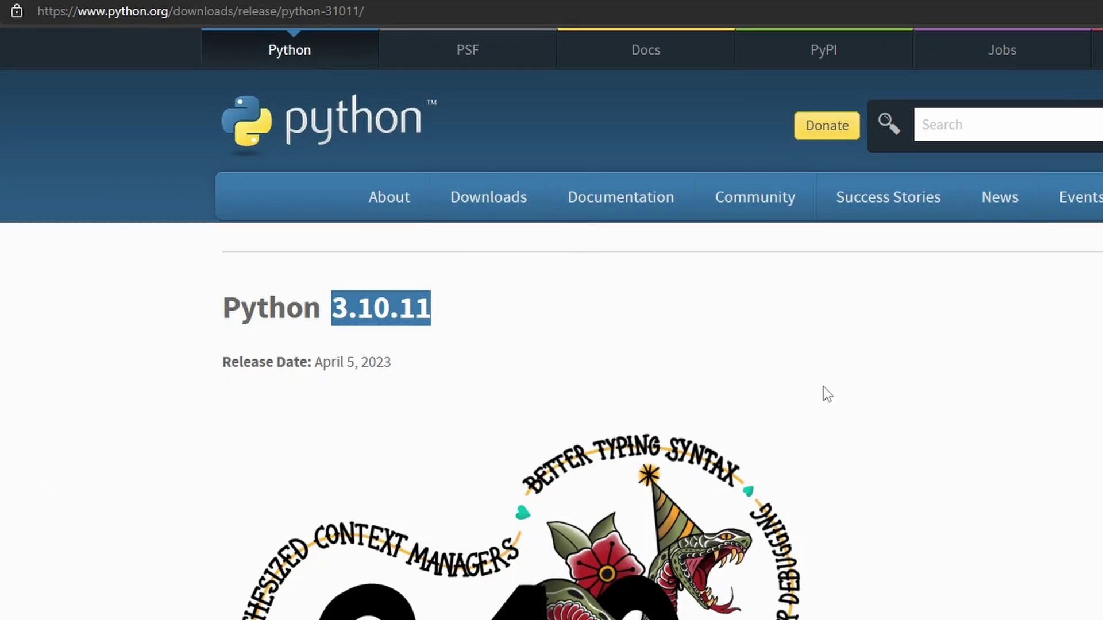
scroll(1053, 431, down, 2)
scroll(1067, 434, down, 20)
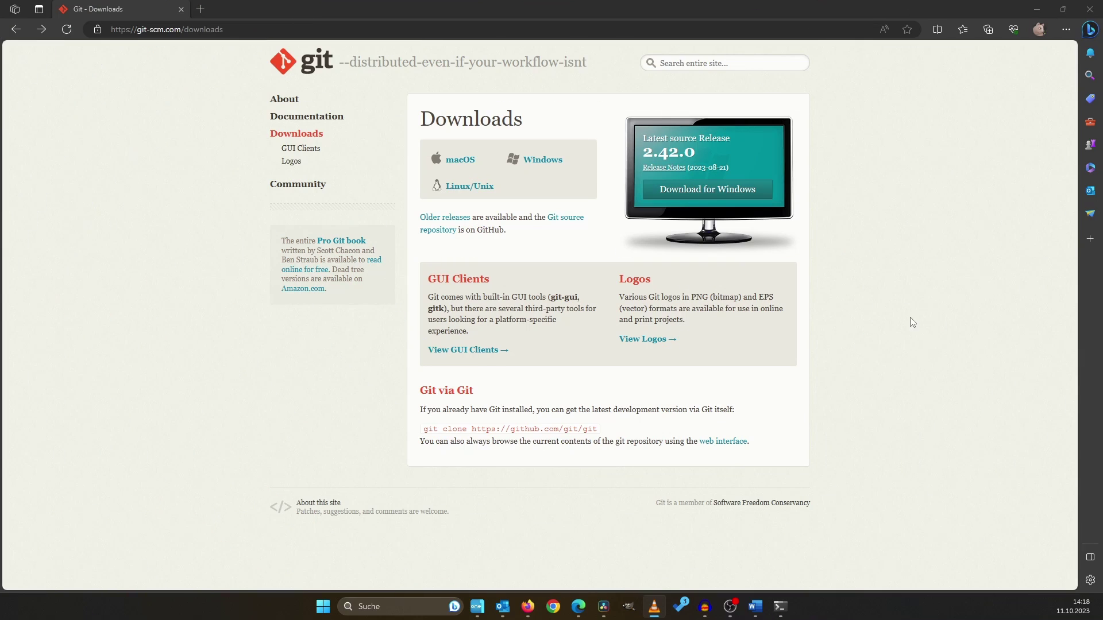
Download Git for Windows and install it, keeping all default setup options.
click(707, 191)
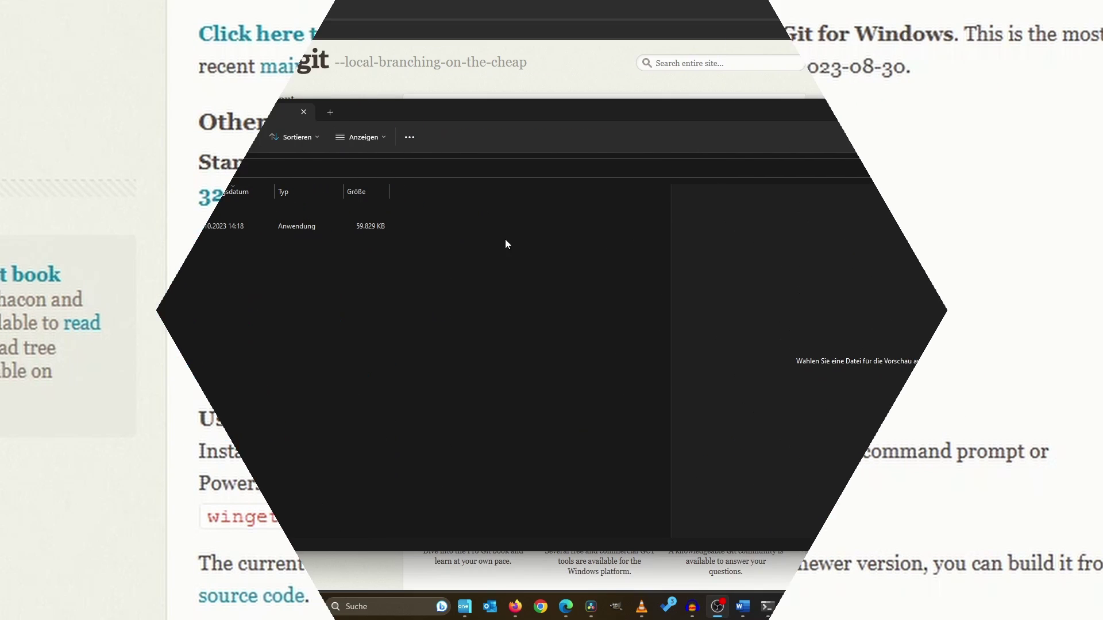
double_click(88, 228)
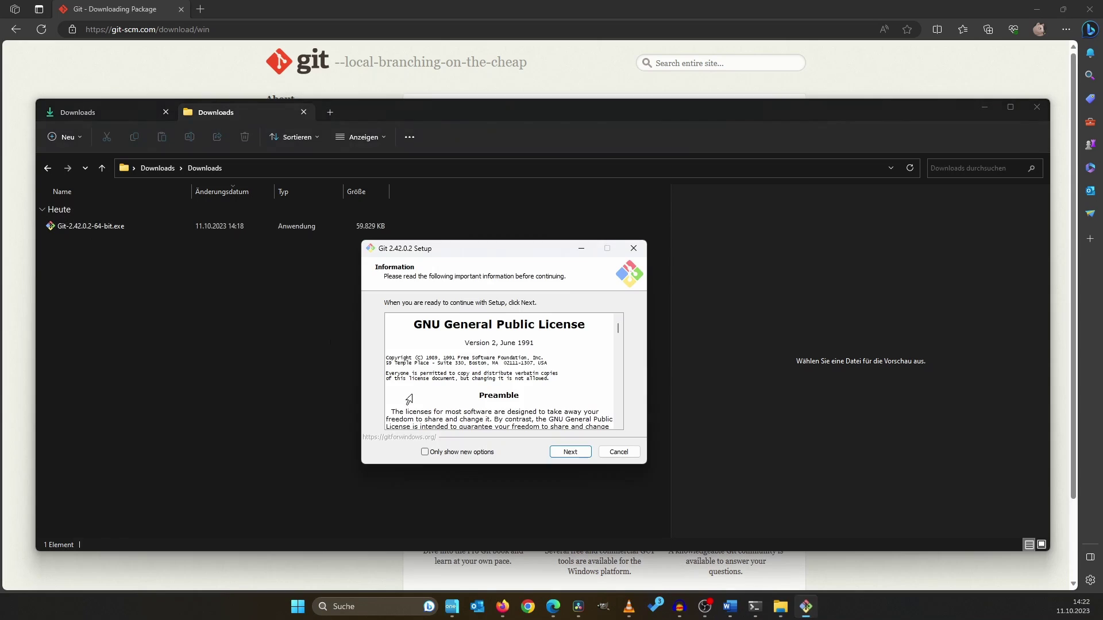
click(570, 452)
click(595, 534)
click(595, 534)
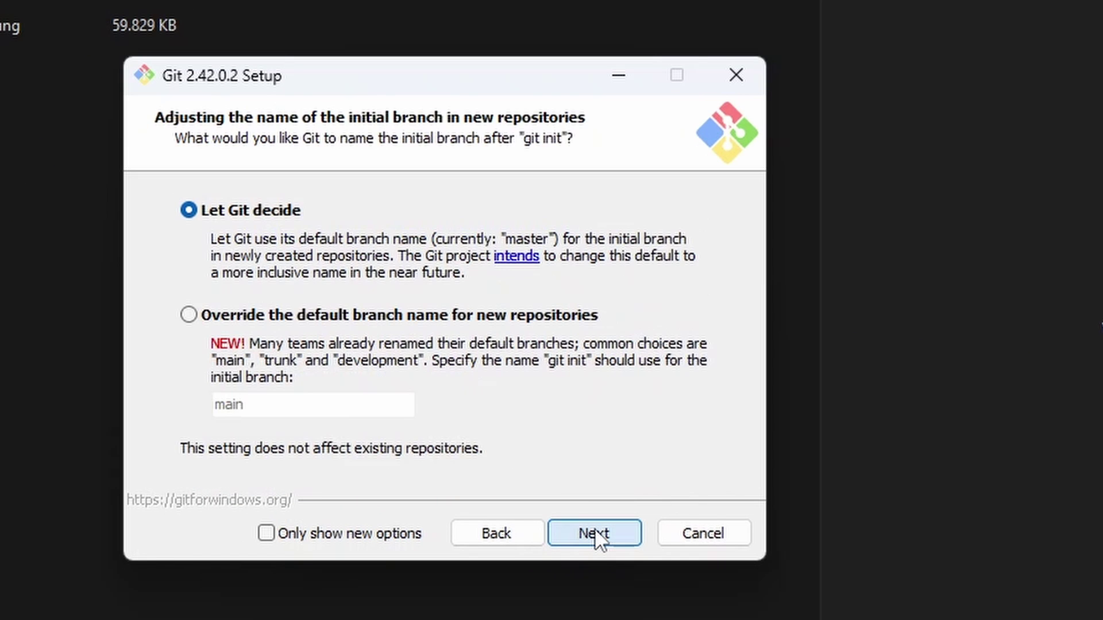
click(594, 534)
click(595, 534)
click(595, 534)
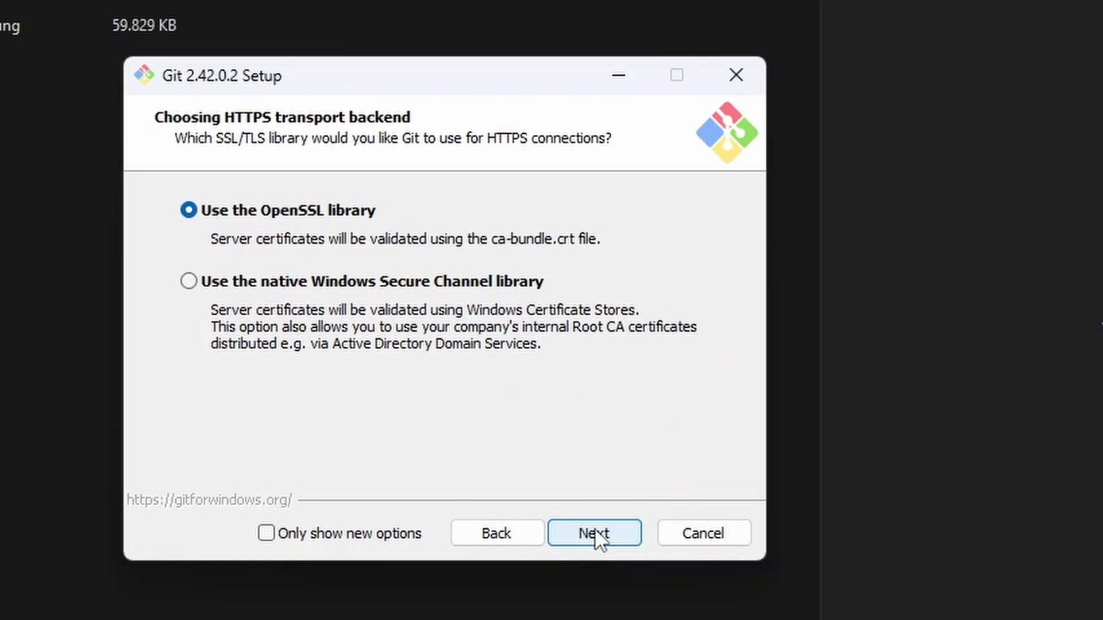
click(594, 534)
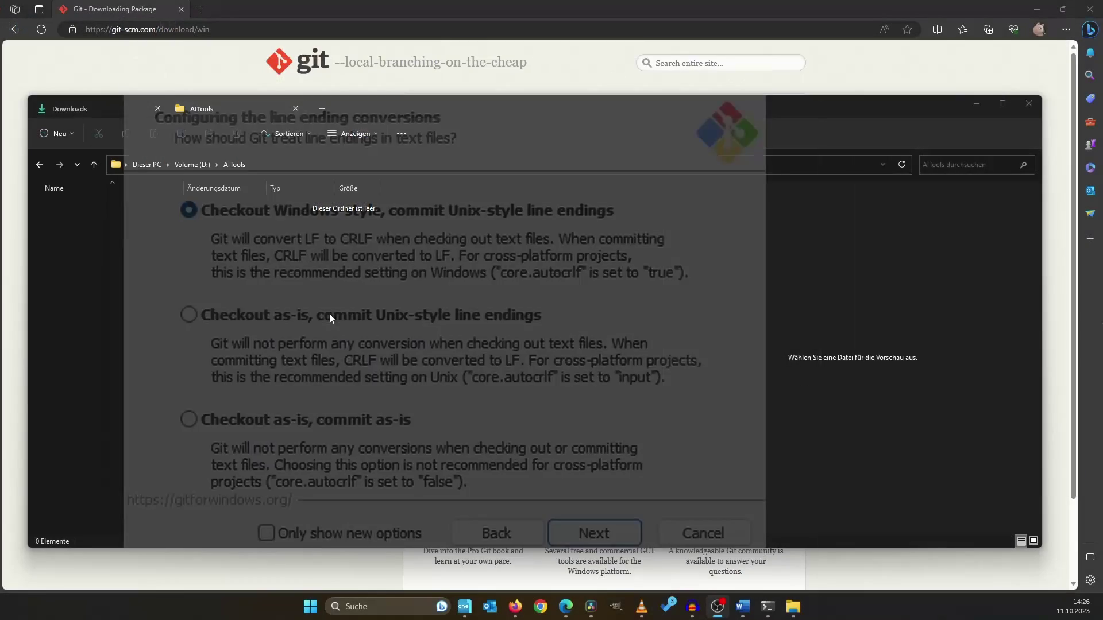
right_click(333, 313)
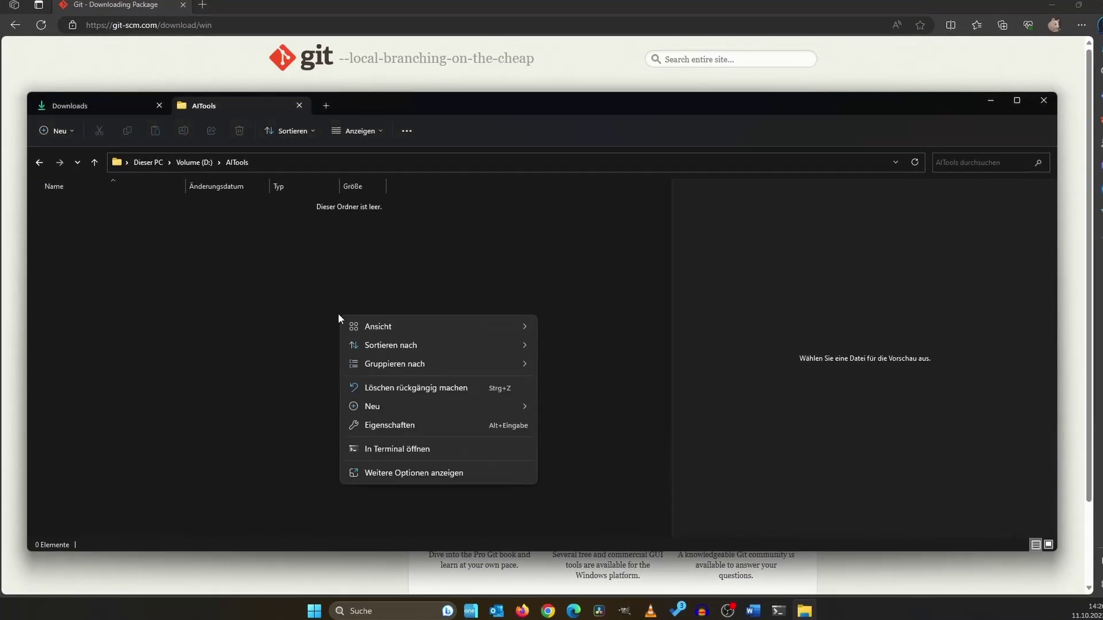
Create a new folder named A1111 inside AITools and open it.
mouse_move(520, 411)
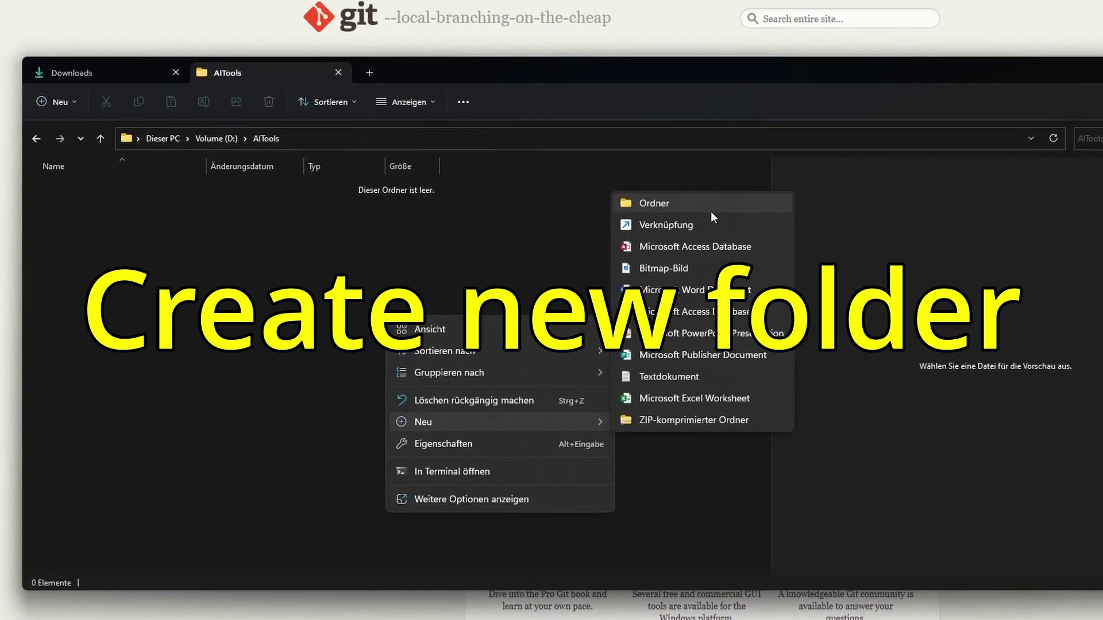
click(675, 209)
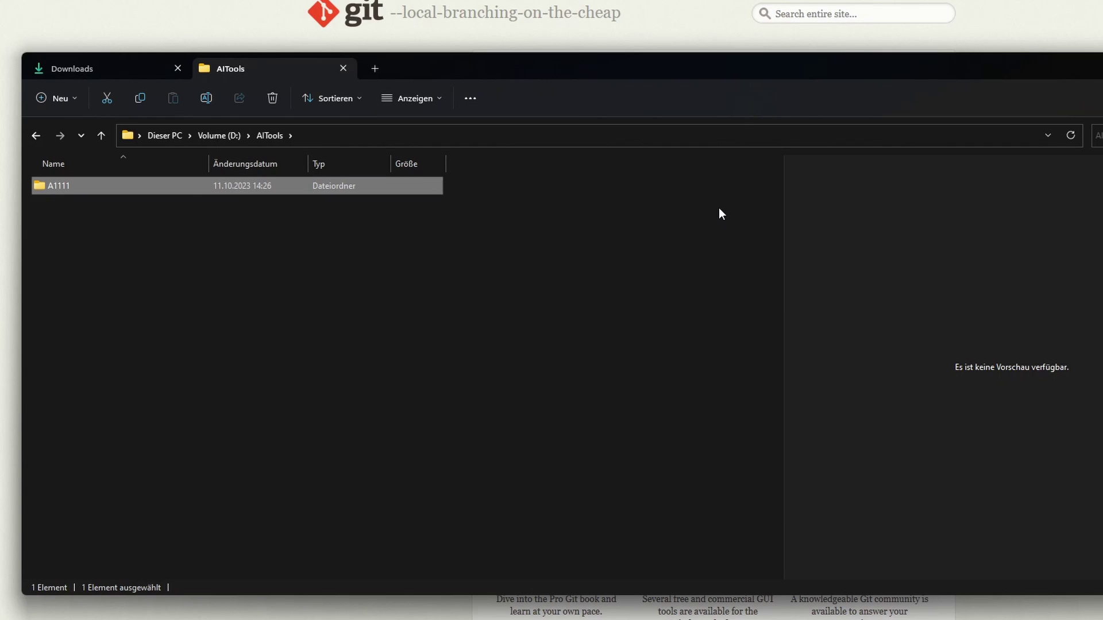
double_click(178, 191)
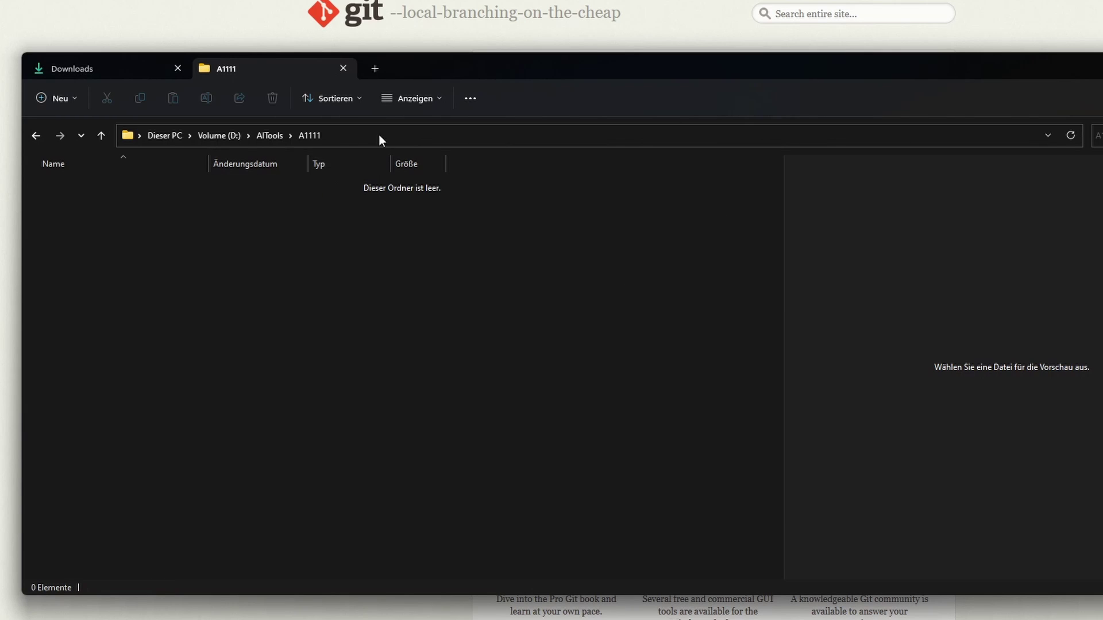
Open a command prompt in A1111 by prefixing the address path with cmd.
click(379, 137)
click(388, 134)
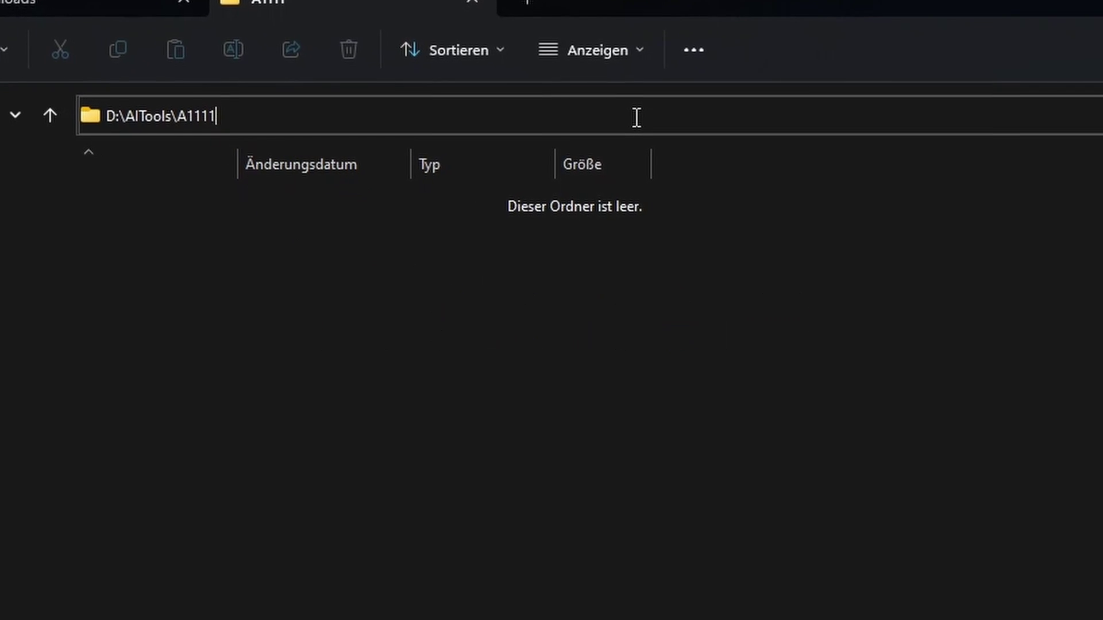
key(Home)
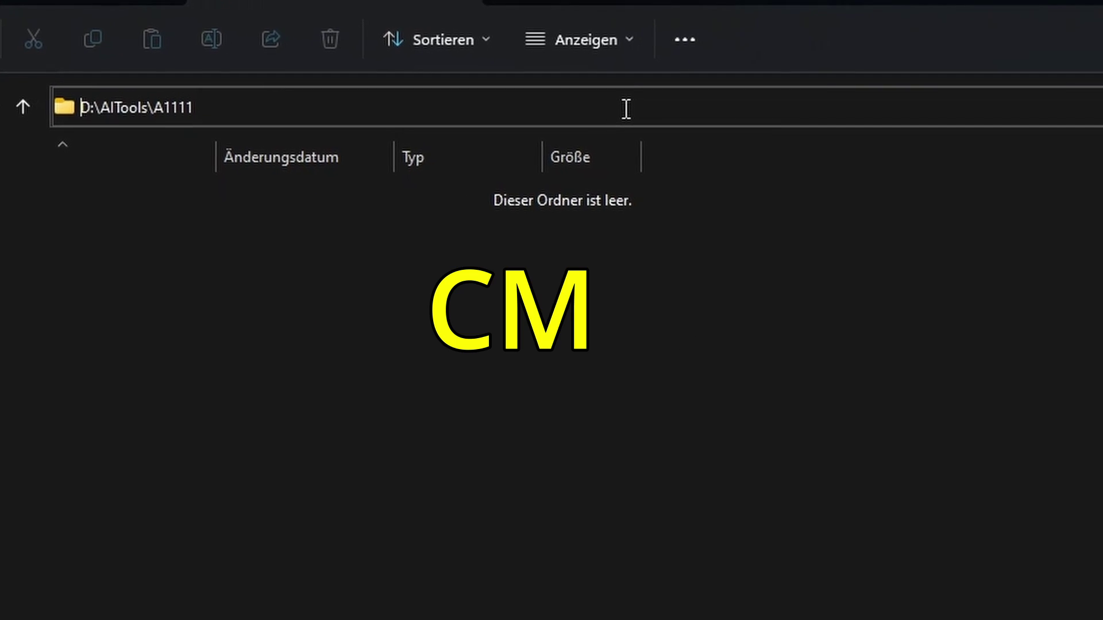
text(cmd)
key(Return)
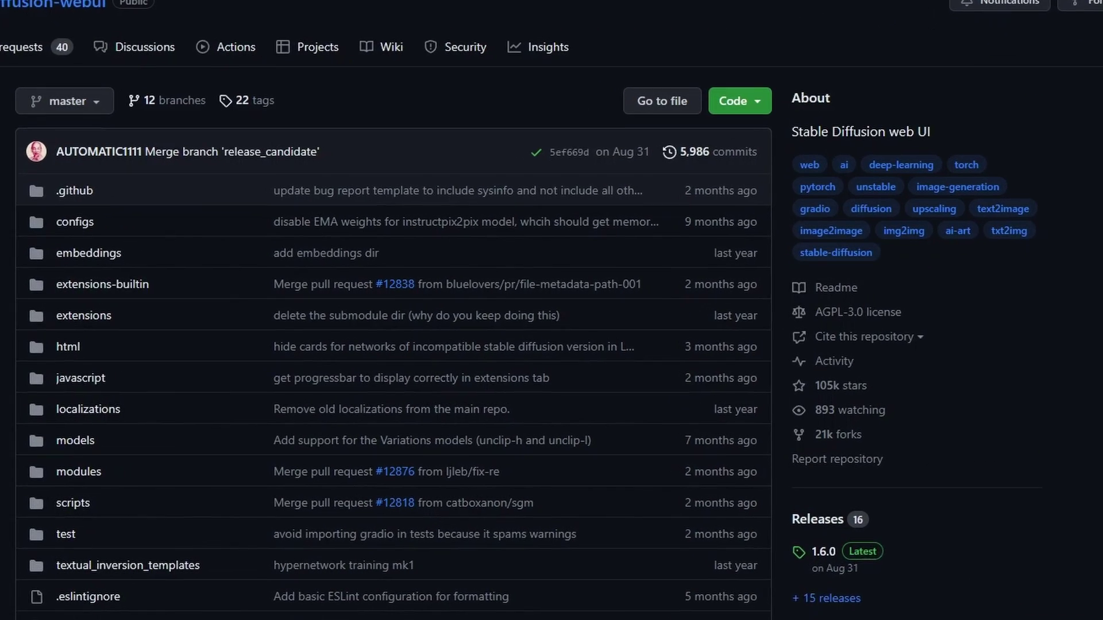
Run git clone with the copied stable-diffusion-webui HTTPS URL in Command Prompt.
click(783, 68)
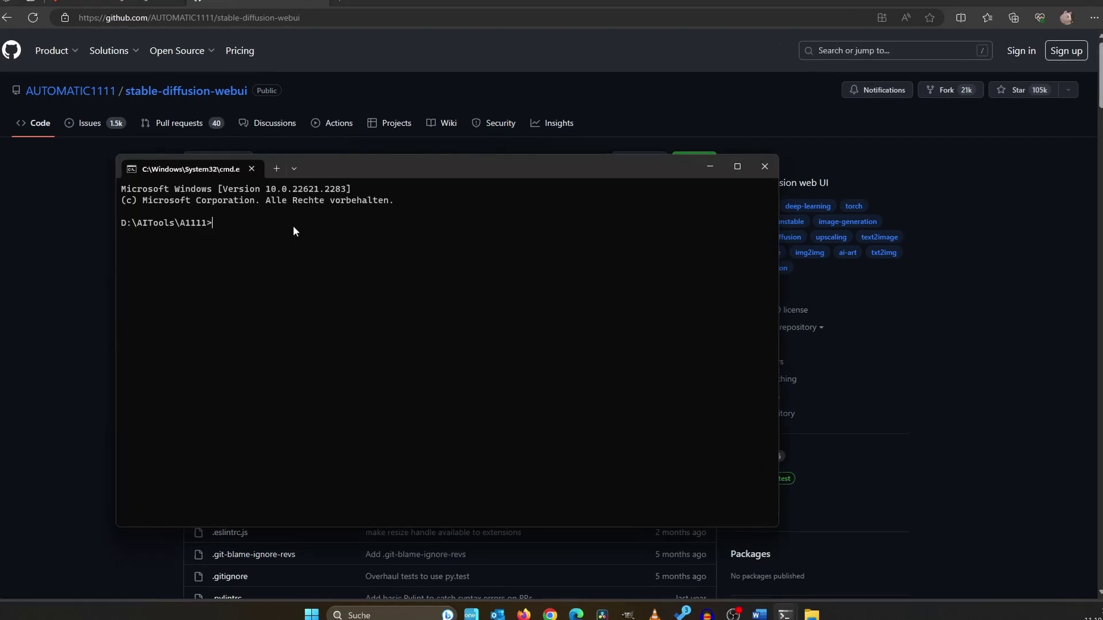
text(git)
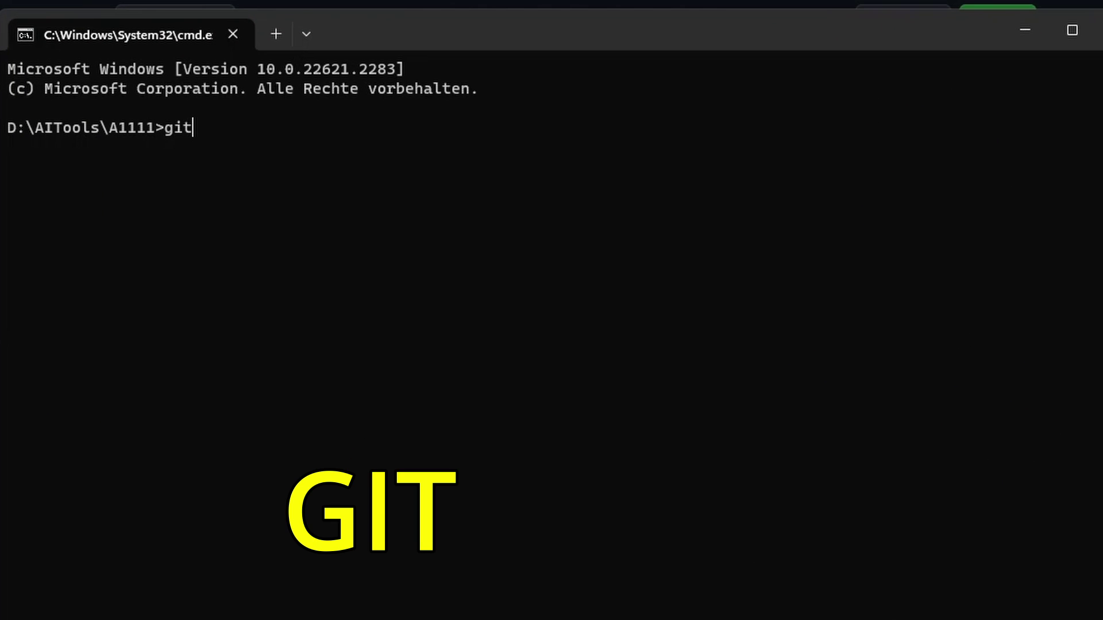
text( clone)
key(ctrl+v)
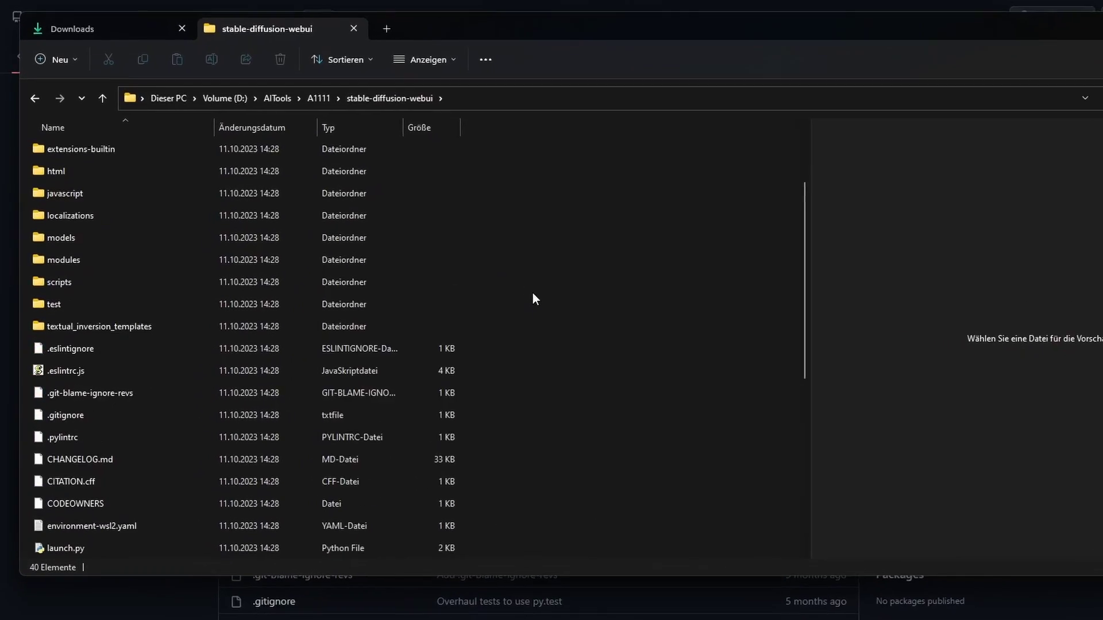
scroll(533, 293, down, 5)
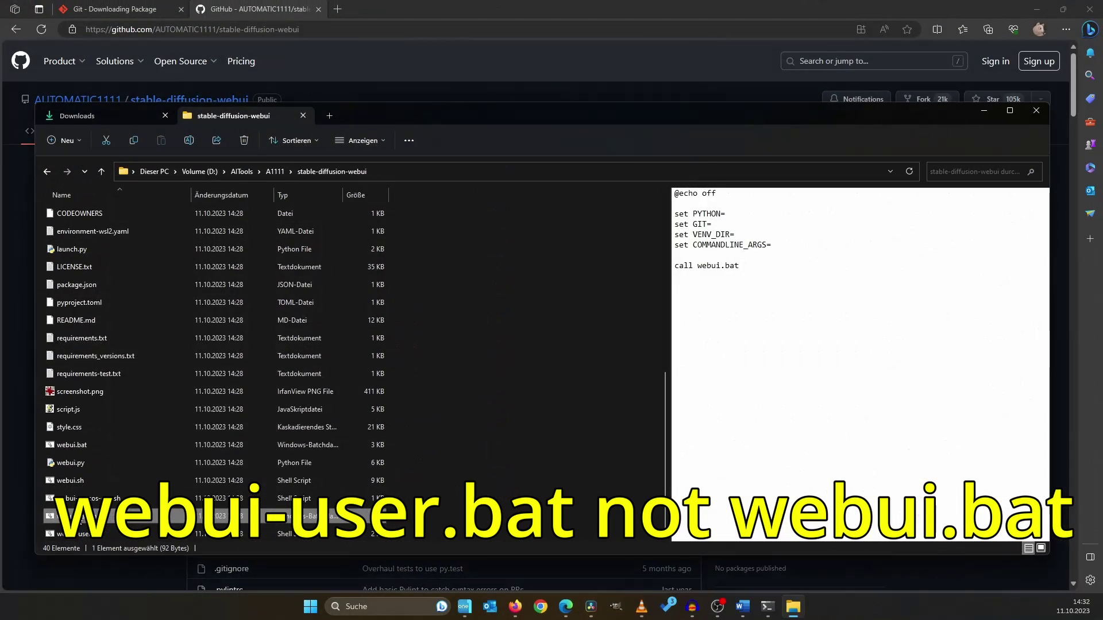
Add --xformers --autolaunch --no-half-vae to COMMANDLINE_ARGS and a git pull line in webui-user.bat.
right_click(77, 542)
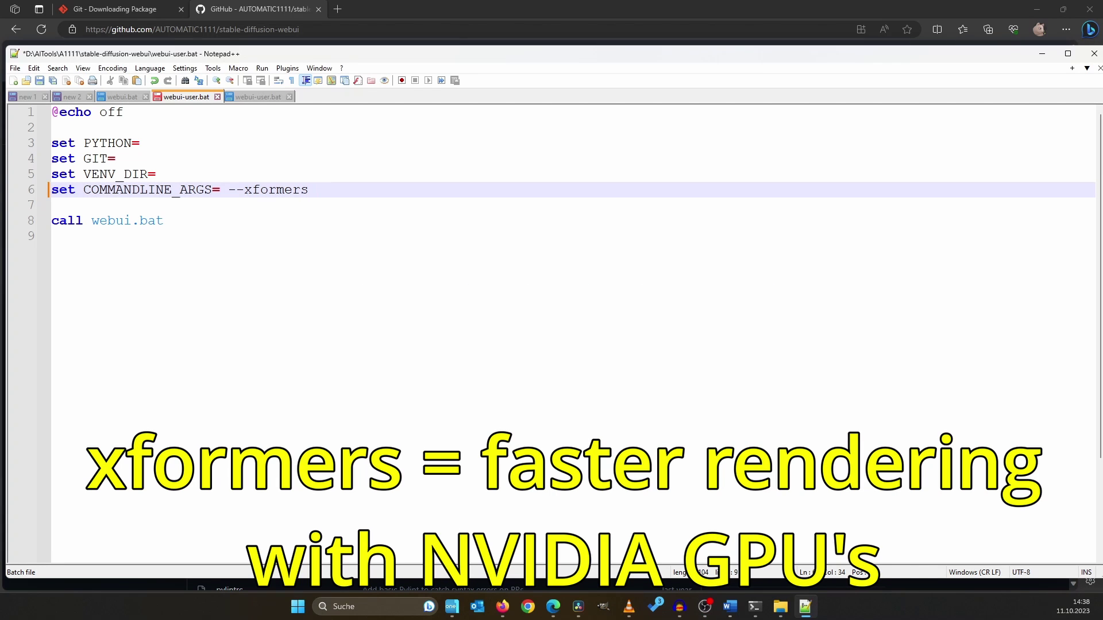
text(--autolaunch)
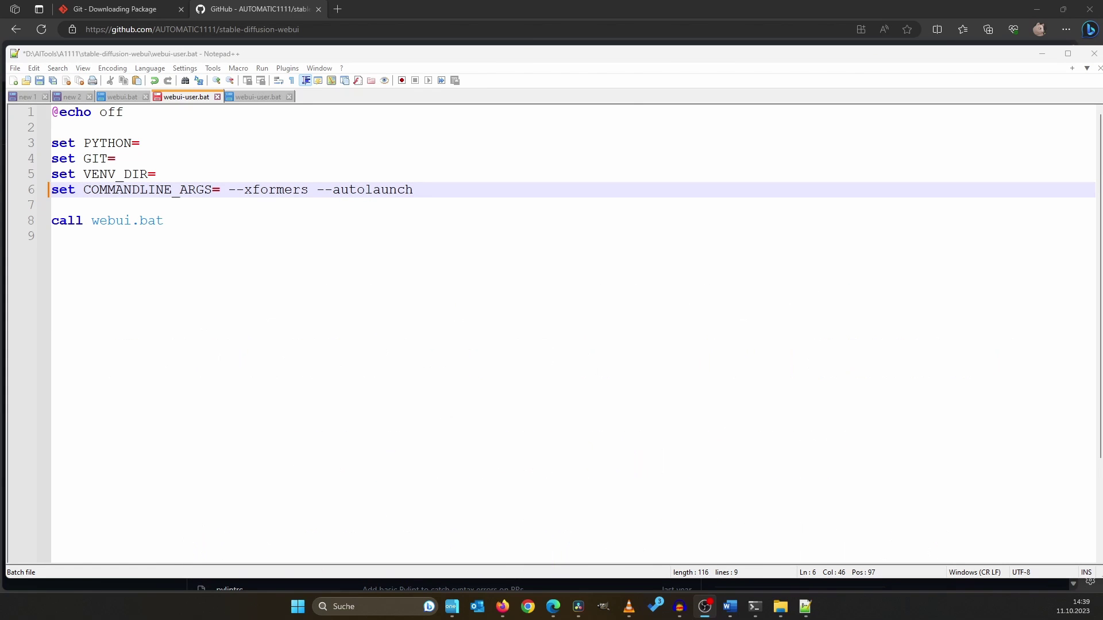
text(--)
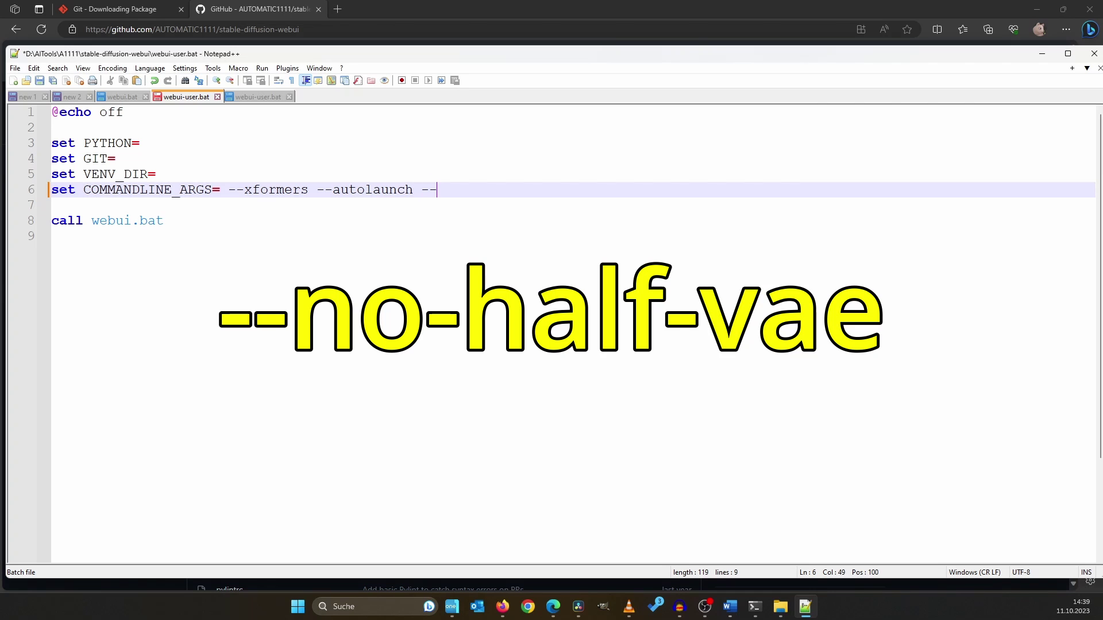
text(no-half-vae)
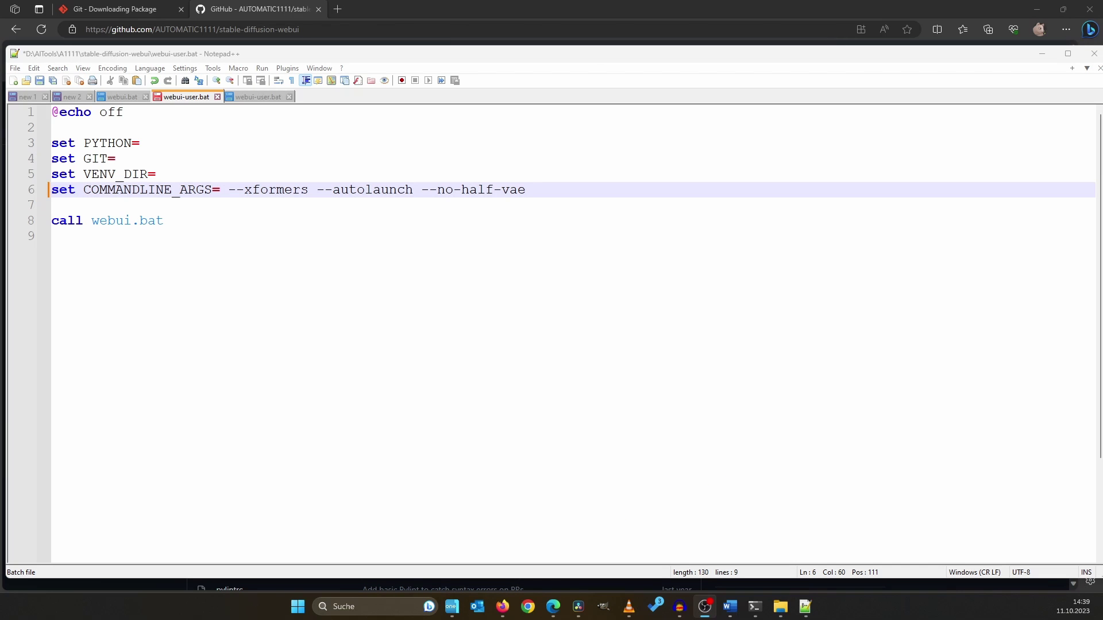
key(Return)
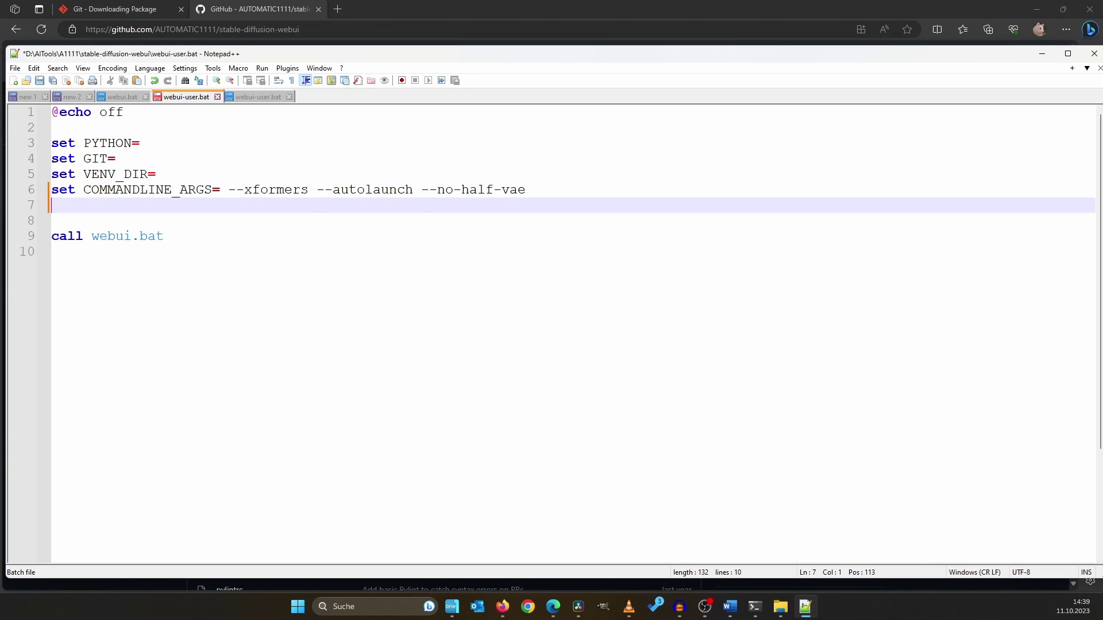
text(git p)
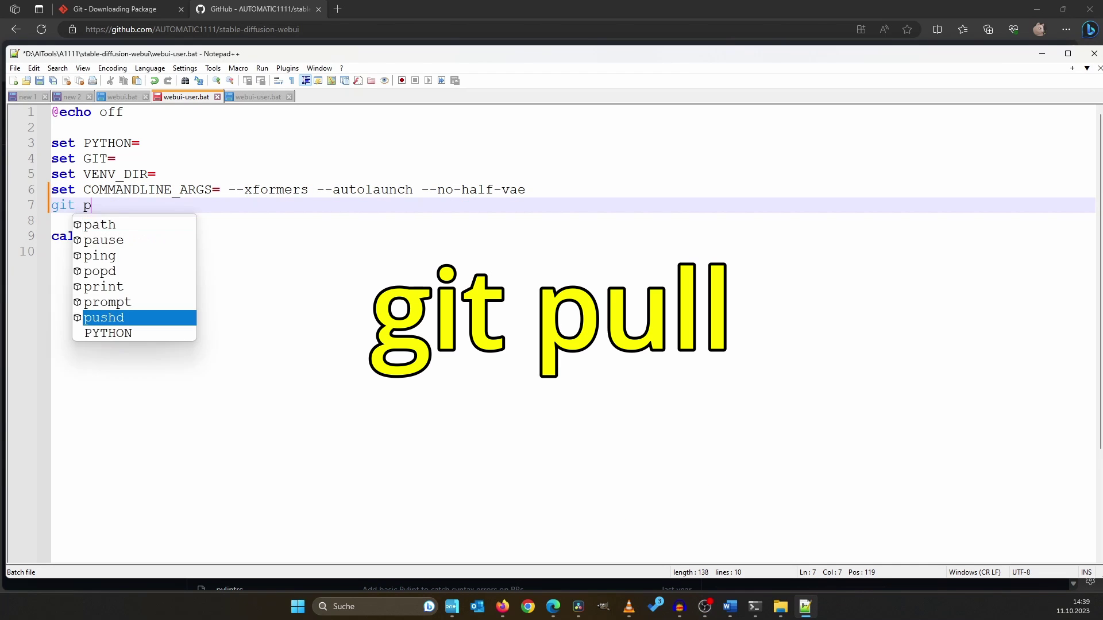
text(ull)
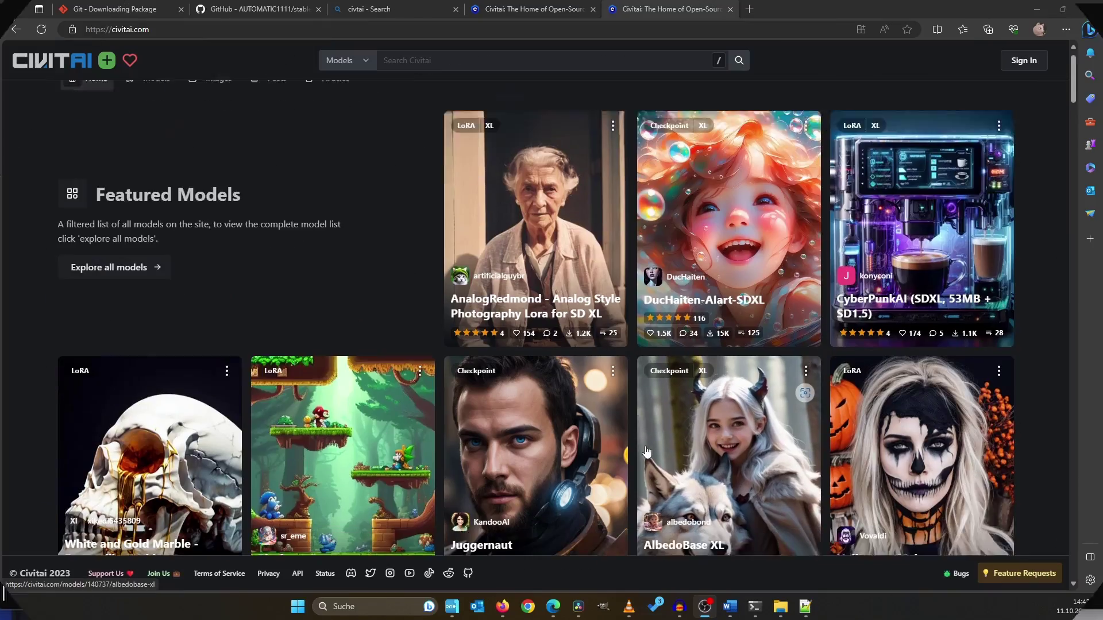
Go to Civitai's Models list and open the DreamShaper model page.
scroll(664, 474, down, 5)
scroll(664, 474, down, 3)
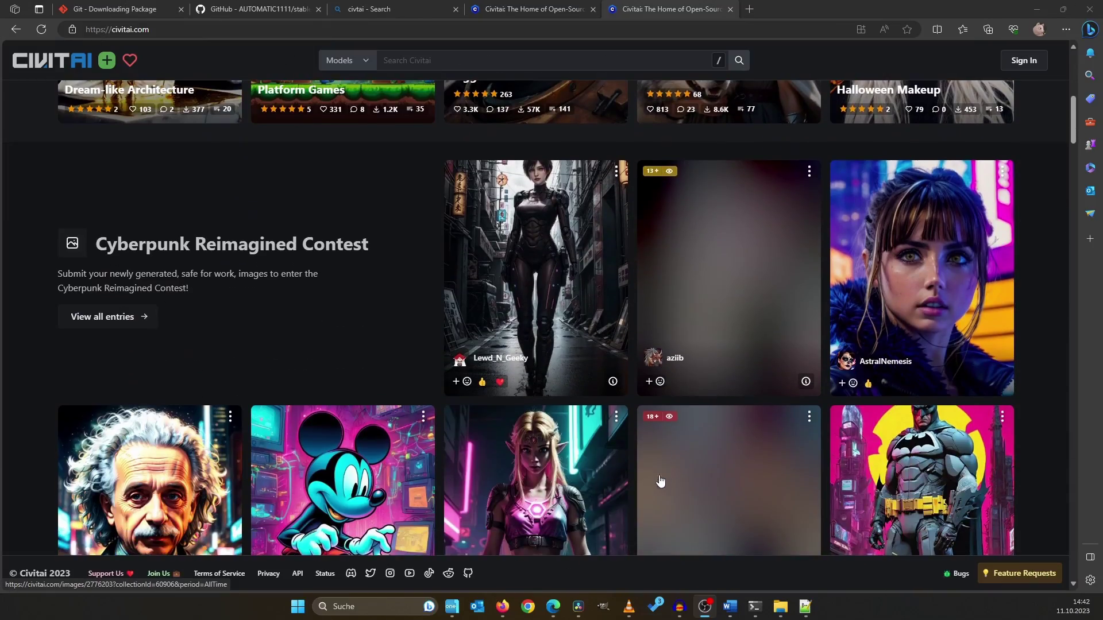
scroll(387, 384, up, 8)
click(145, 105)
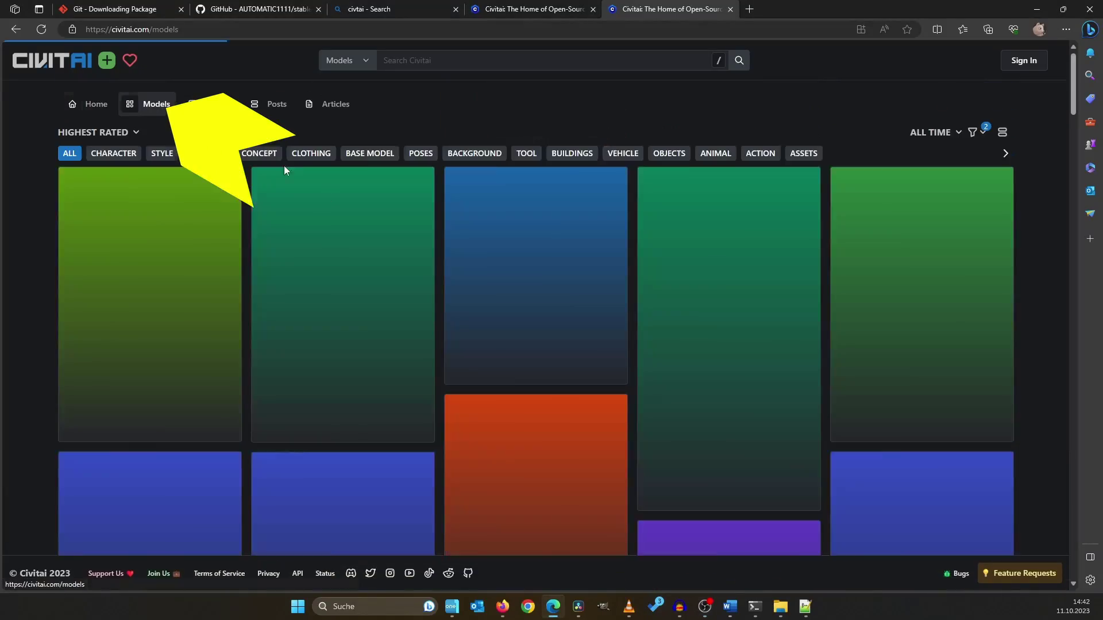
click(366, 286)
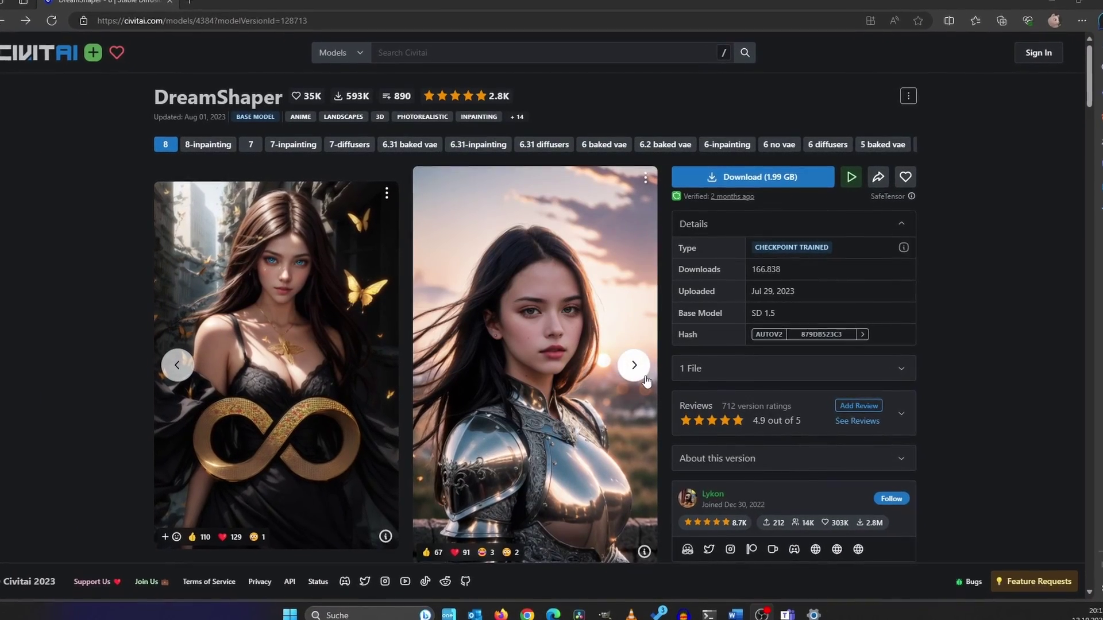
Page through four sets of DreamShaper sample images in the carousel.
click(633, 364)
click(638, 373)
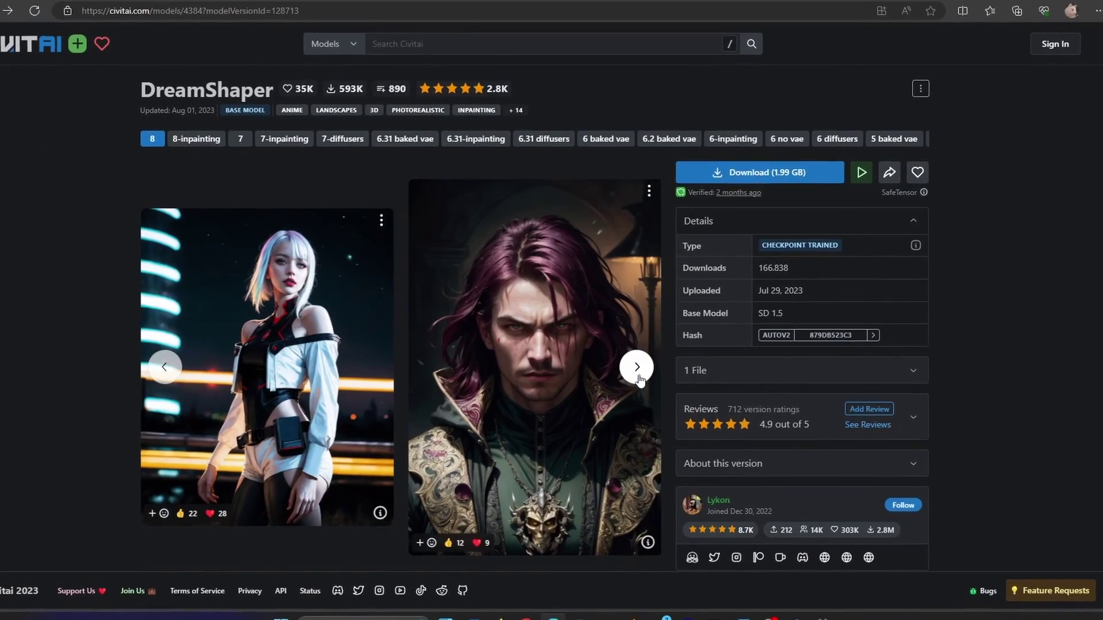
click(637, 374)
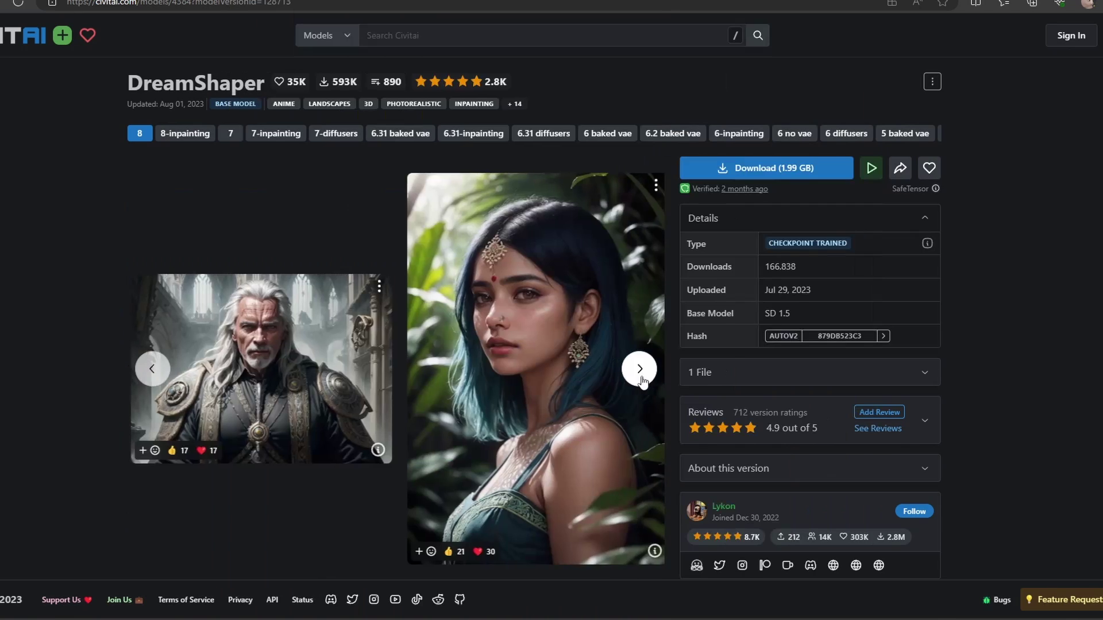
click(638, 368)
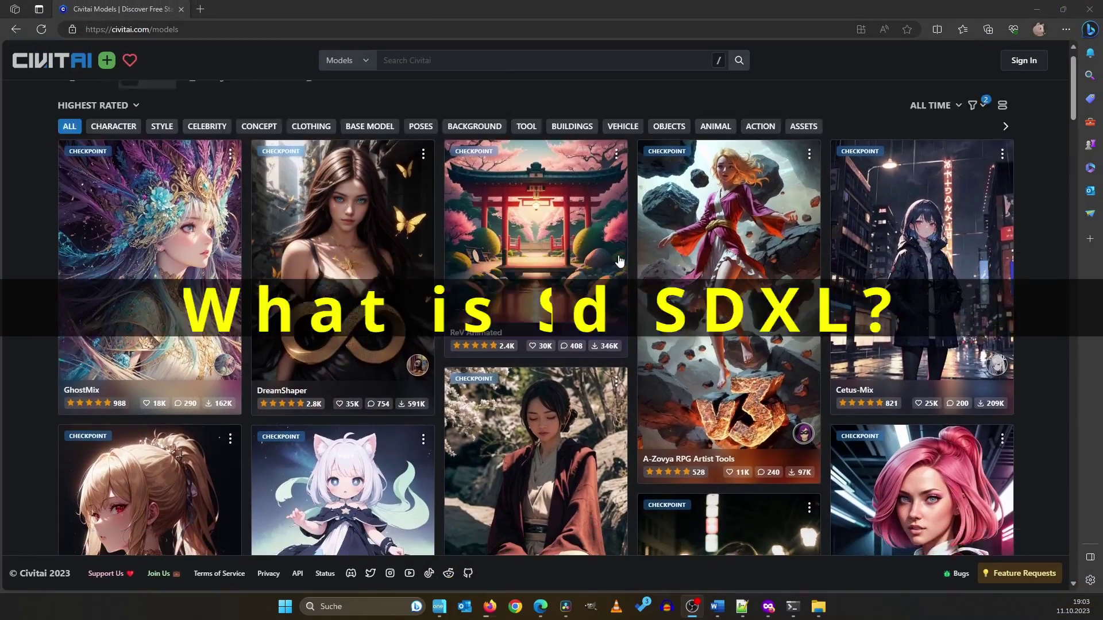
scroll(627, 298, down, 9)
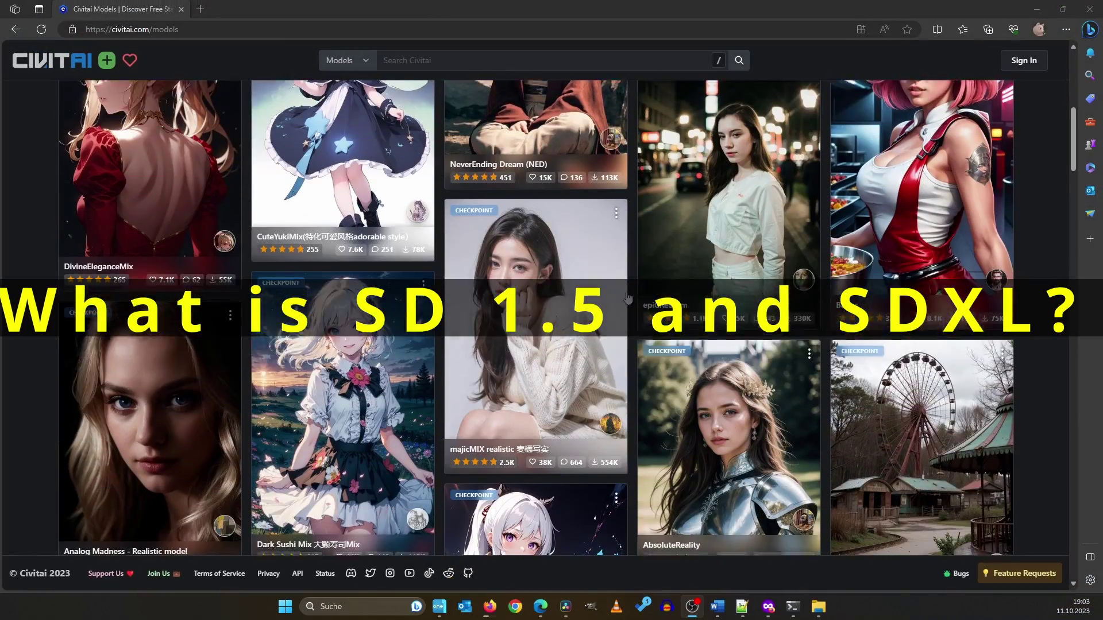
scroll(628, 298, down, 5)
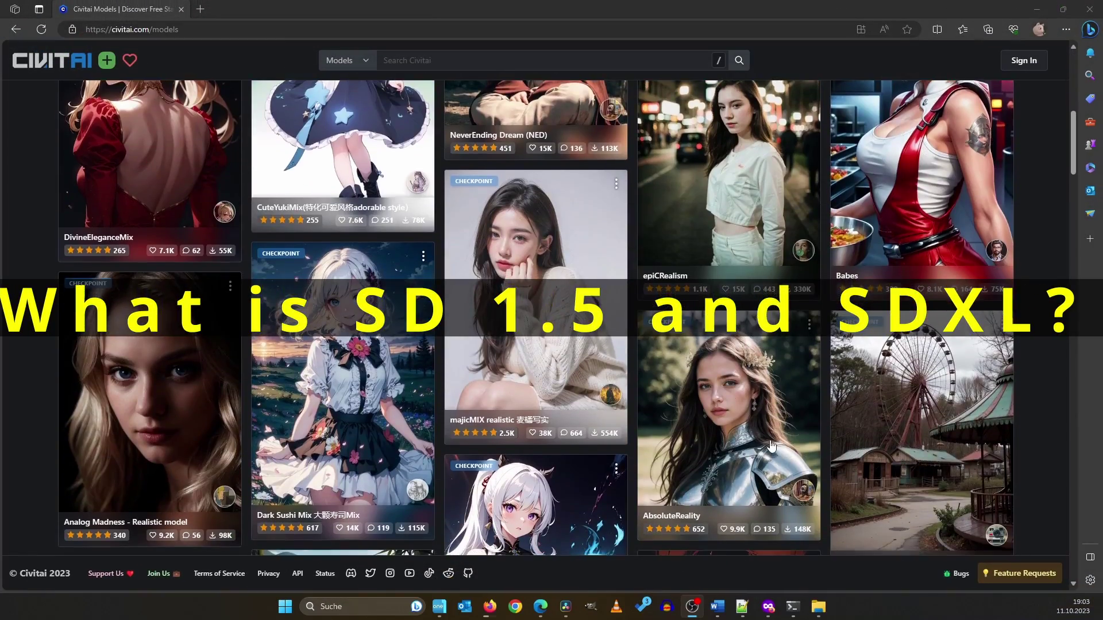
scroll(771, 446, down, 5)
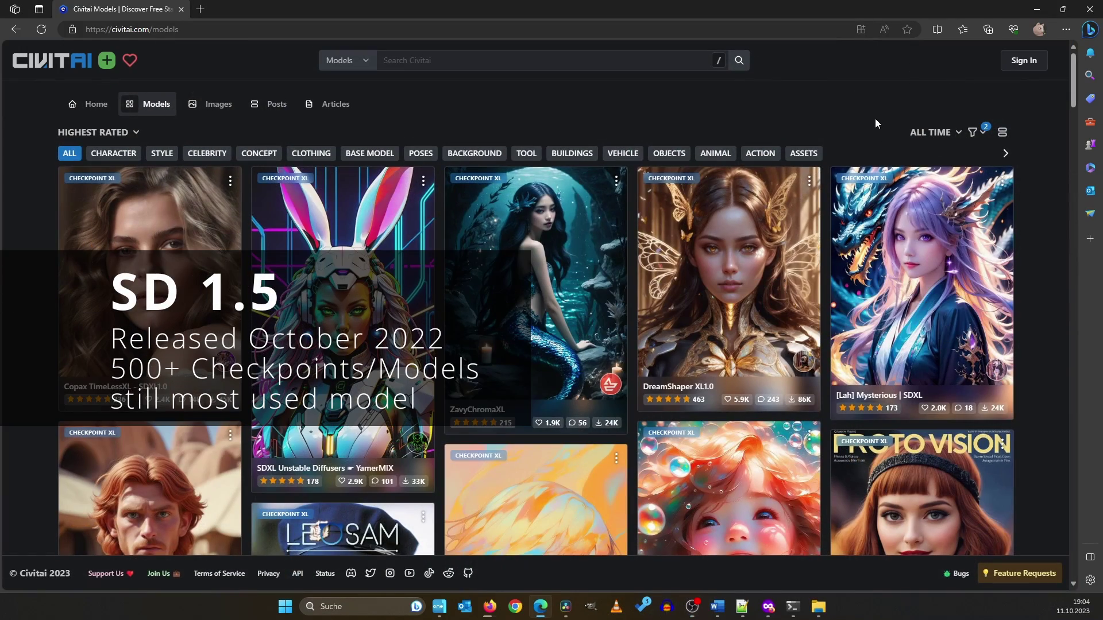
scroll(875, 117, down, 6)
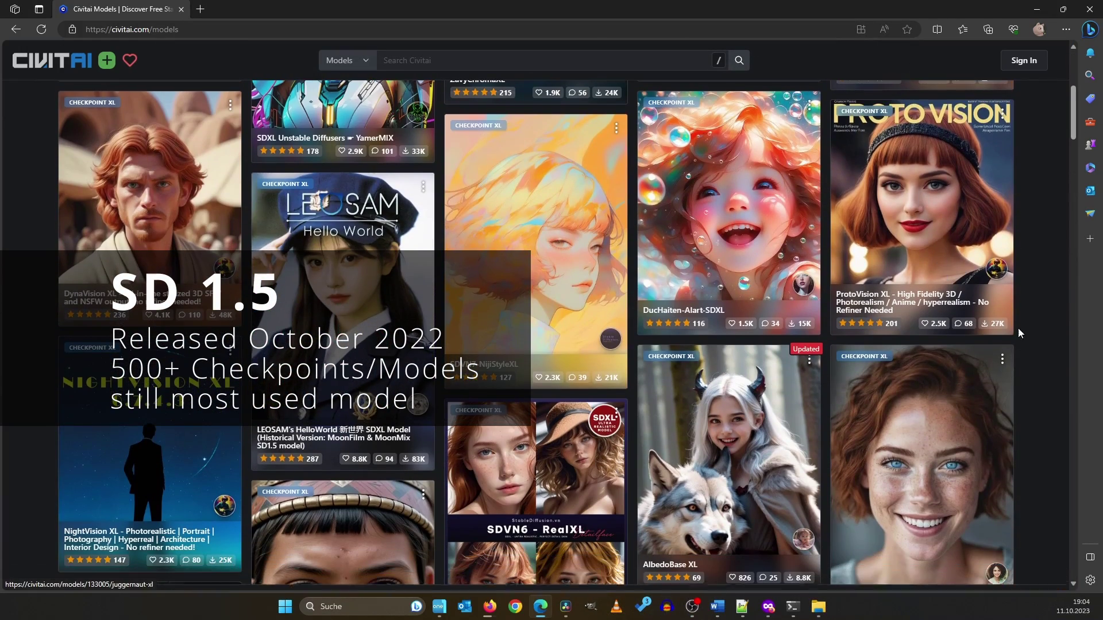
scroll(1056, 312, down, 5)
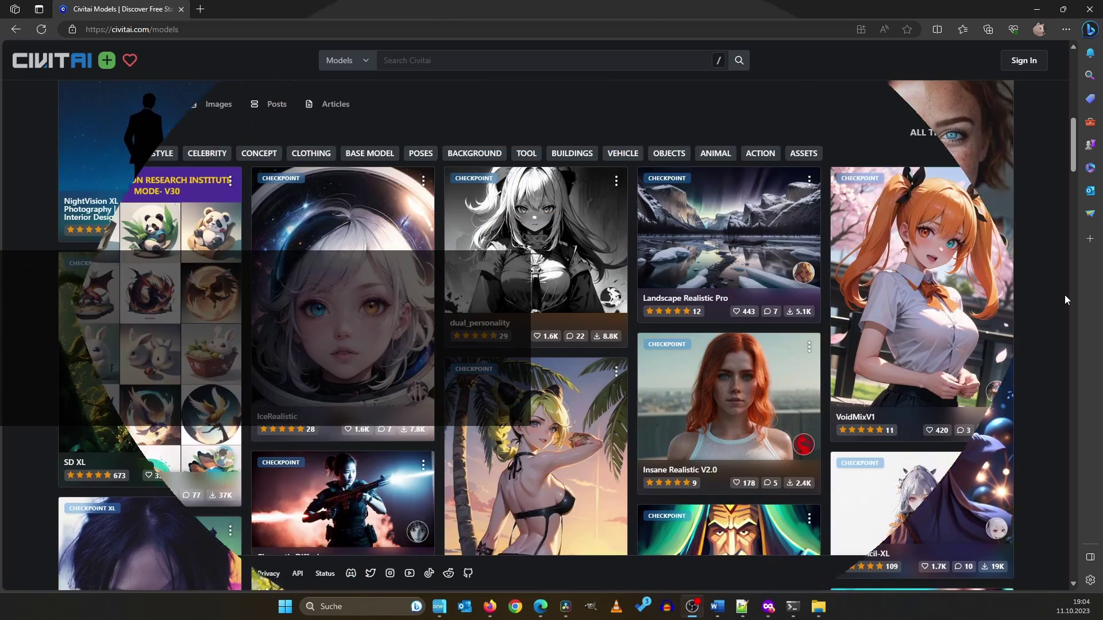
scroll(920, 130, down, 3)
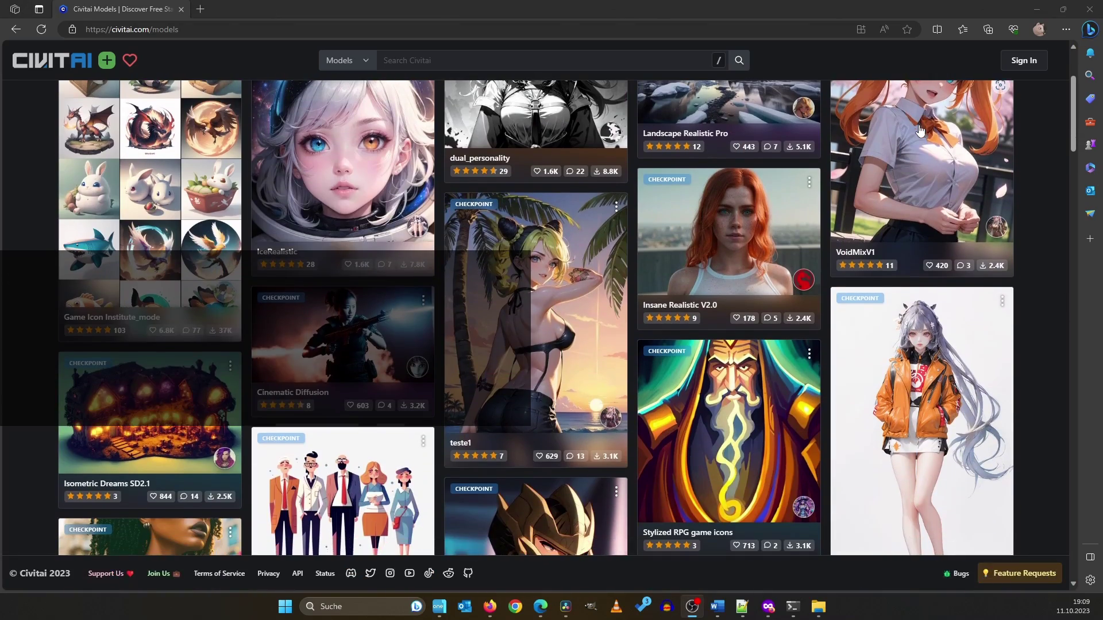
scroll(1060, 389, down, 12)
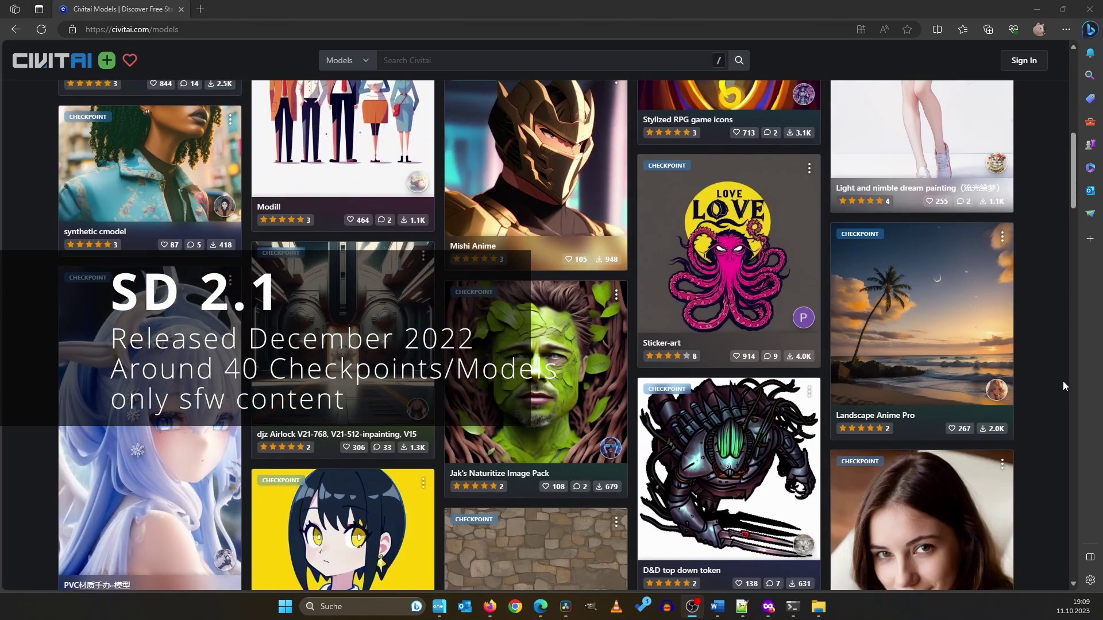
scroll(1063, 378, down, 6)
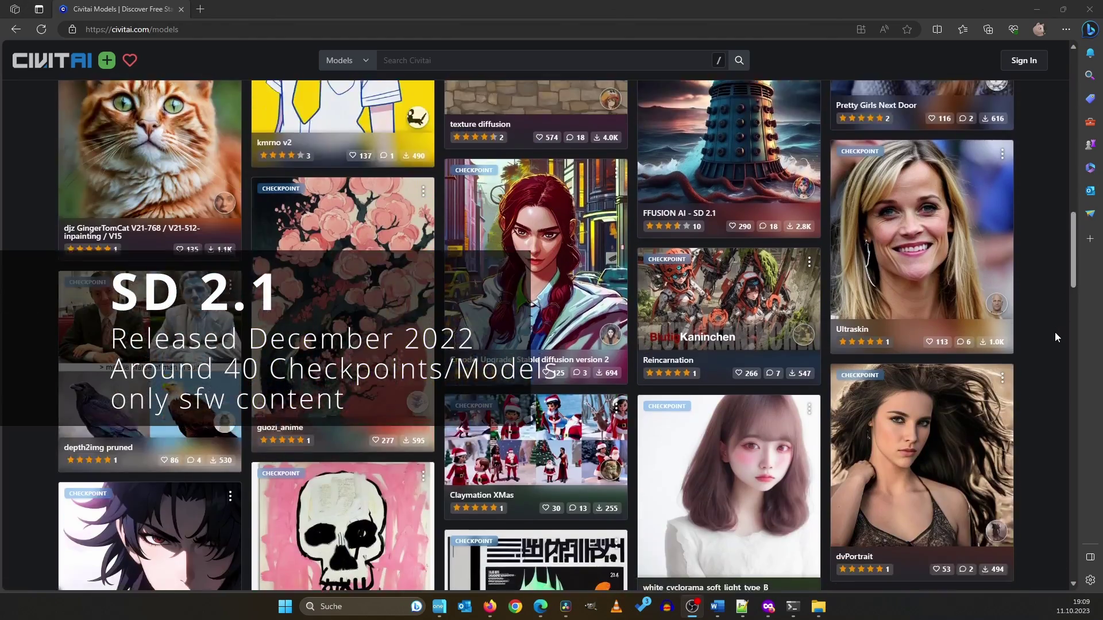
scroll(1060, 340, down, 12)
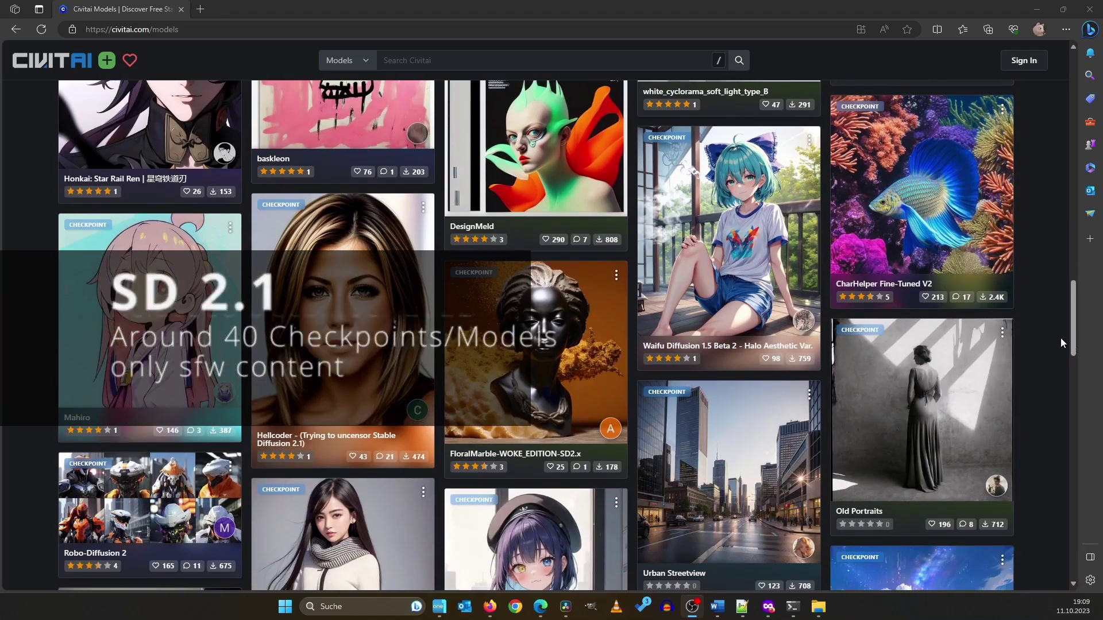
scroll(1061, 343, down, 3)
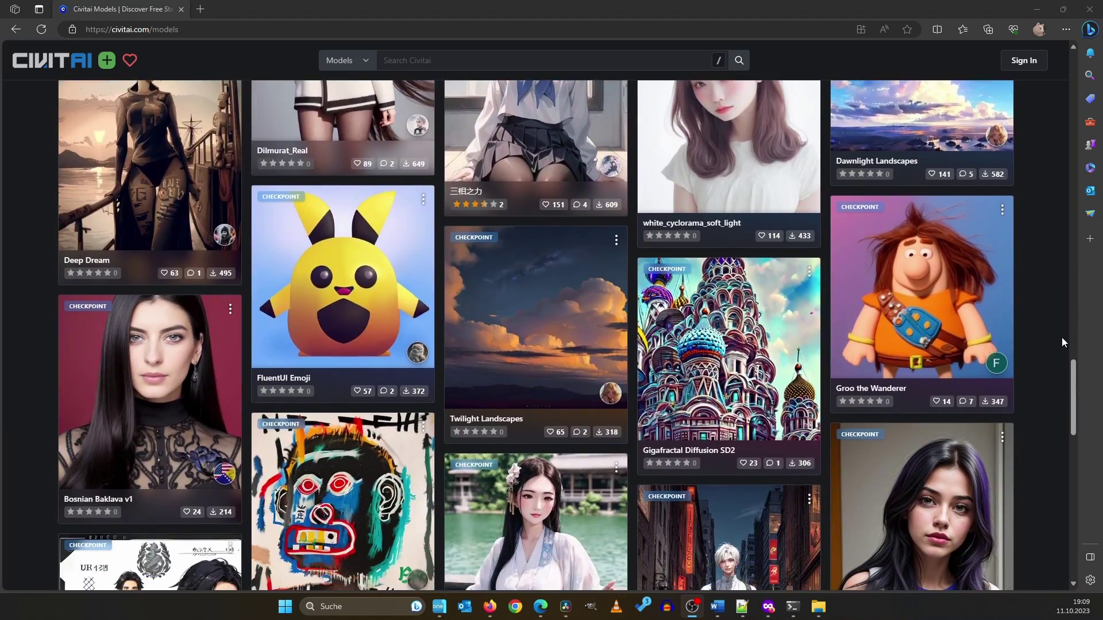
scroll(1062, 336, down, 4)
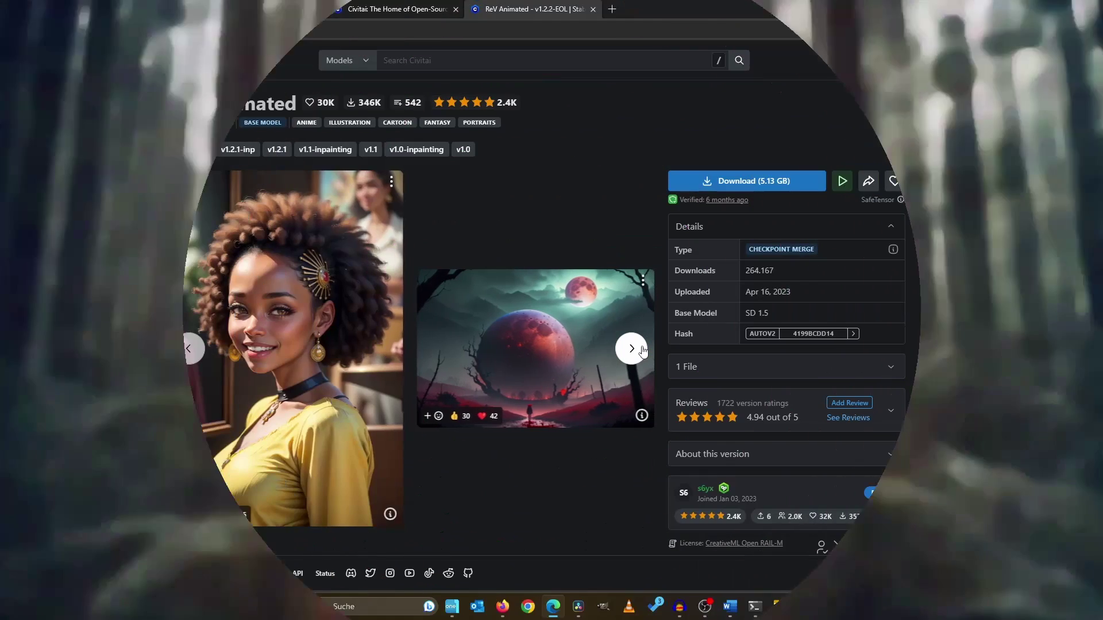
Step through ReV Animated and CyberRealistic samples, then return to the stable-diffusion-webui folder.
click(641, 350)
click(641, 349)
click(641, 349)
click(632, 348)
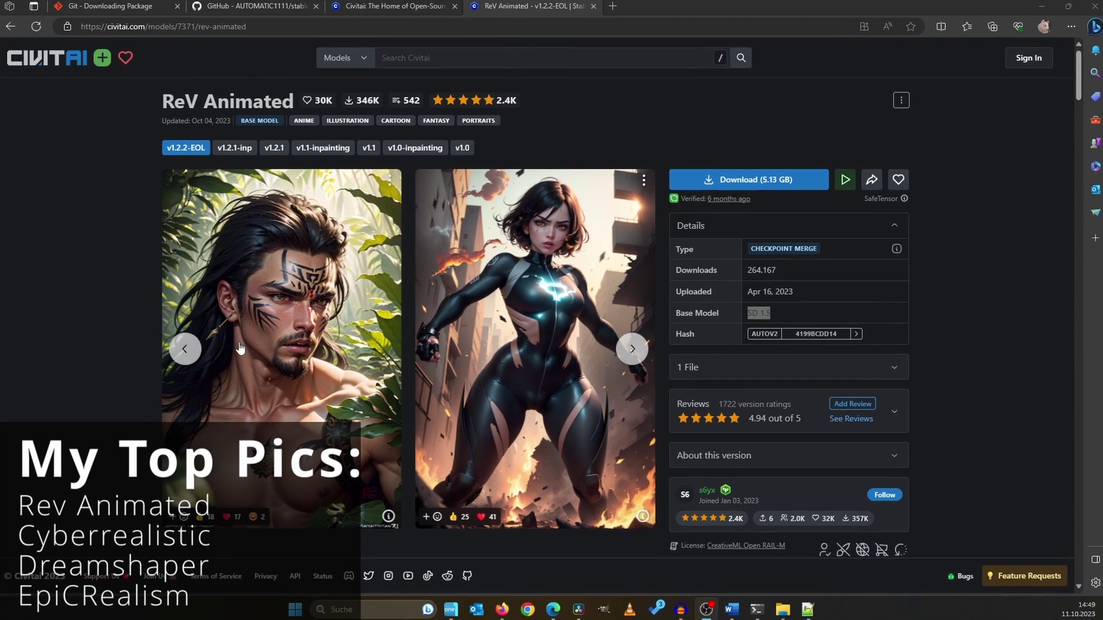
click(641, 351)
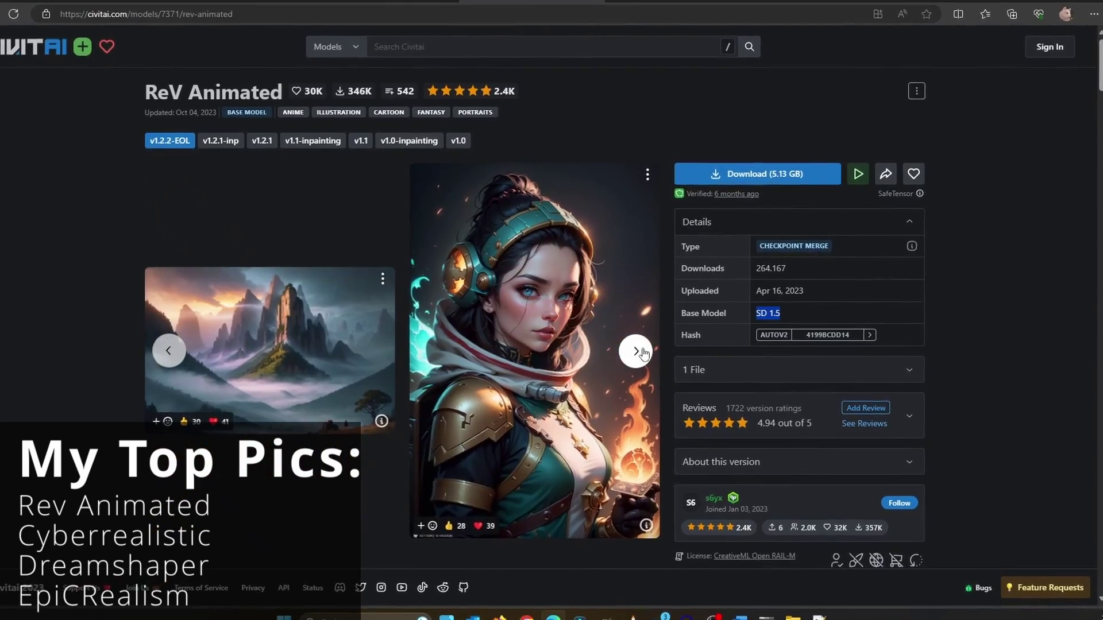
click(641, 351)
click(639, 351)
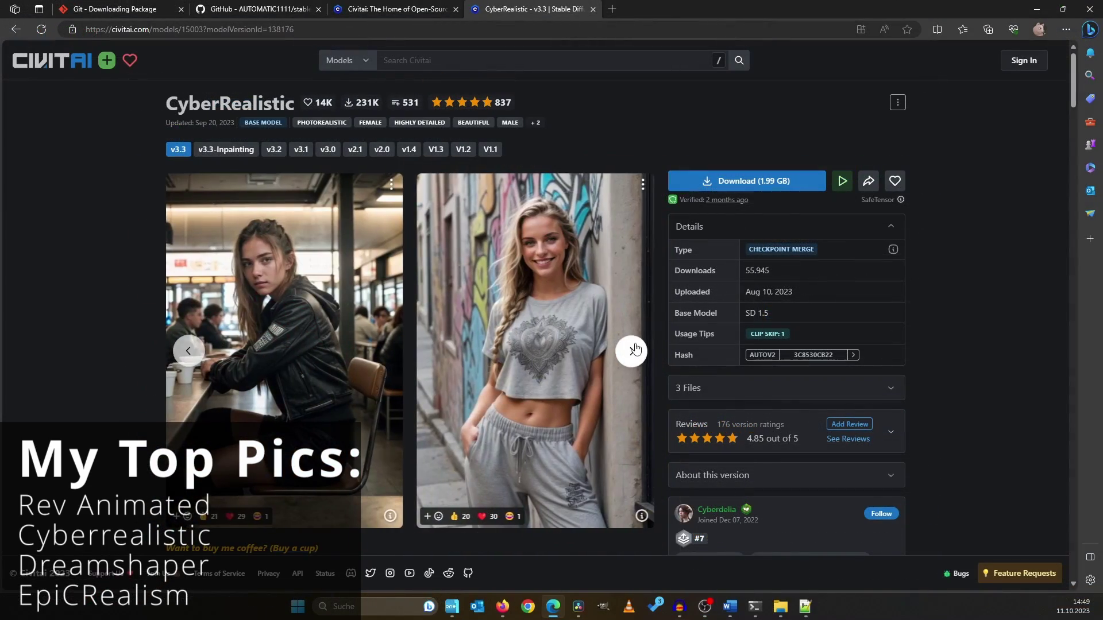
click(635, 350)
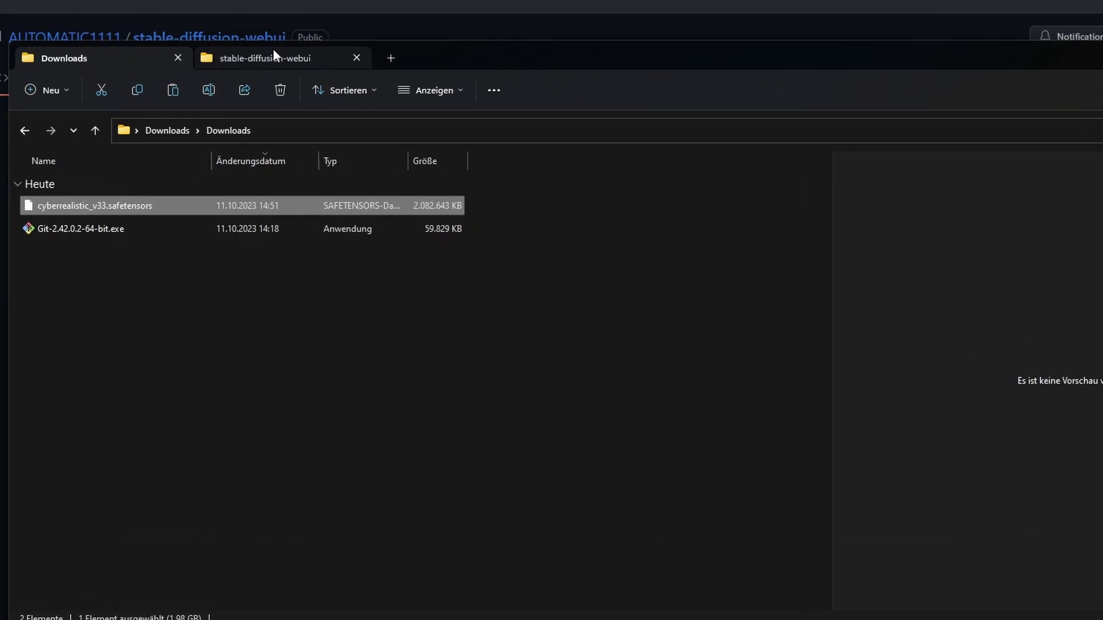
click(273, 51)
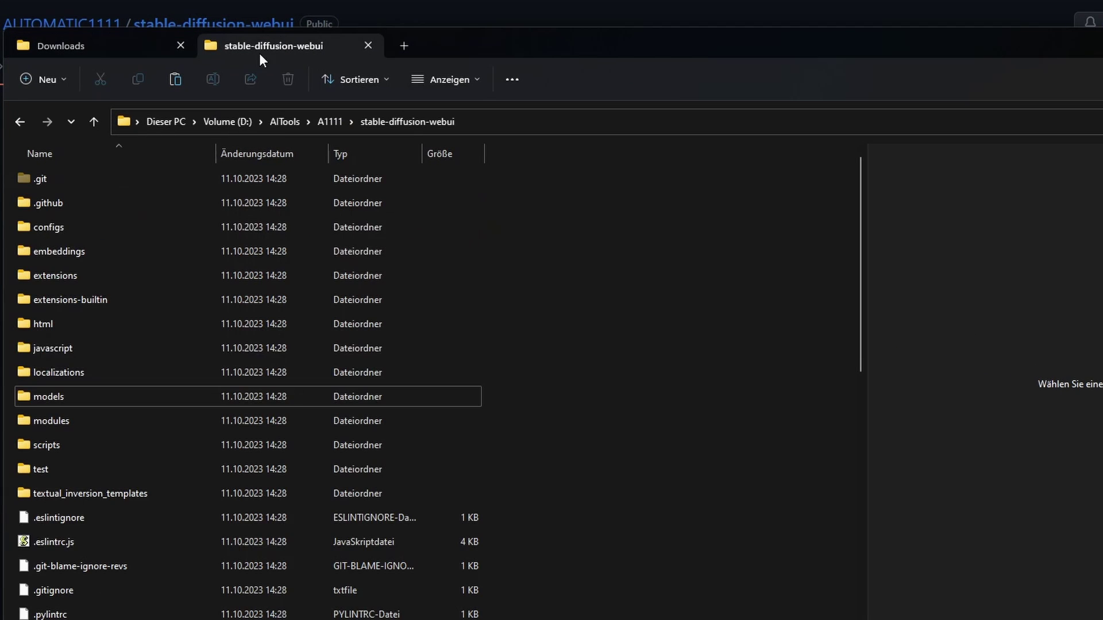
Paste the cyberrealistic_v33.safetensors checkpoint into models\Stable-diffusion.
double_click(92, 395)
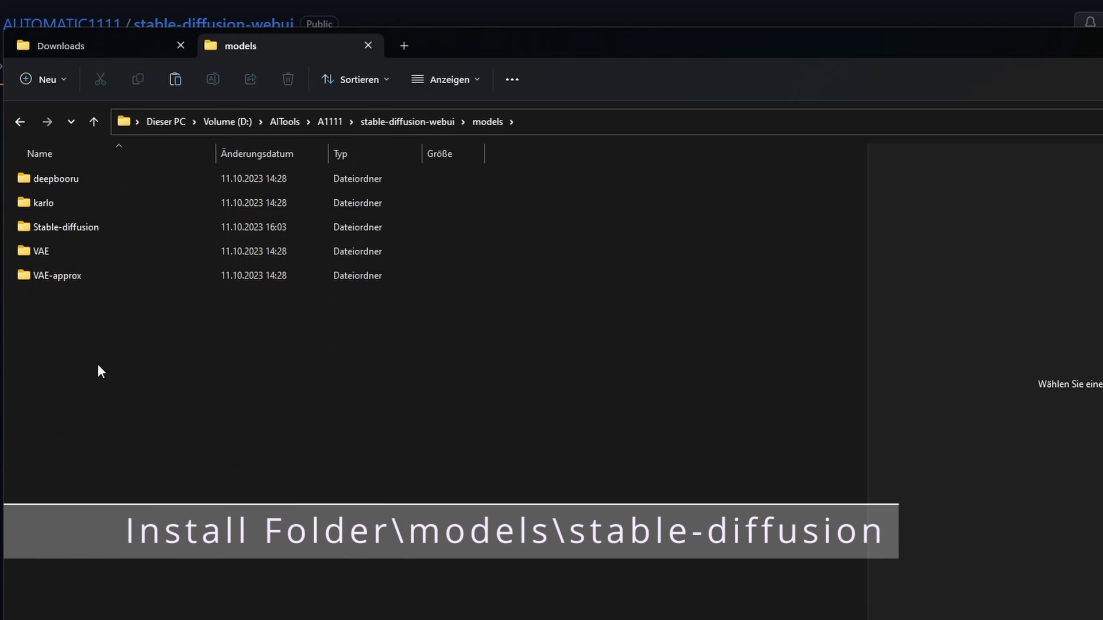
double_click(92, 226)
key(ctrl+v)
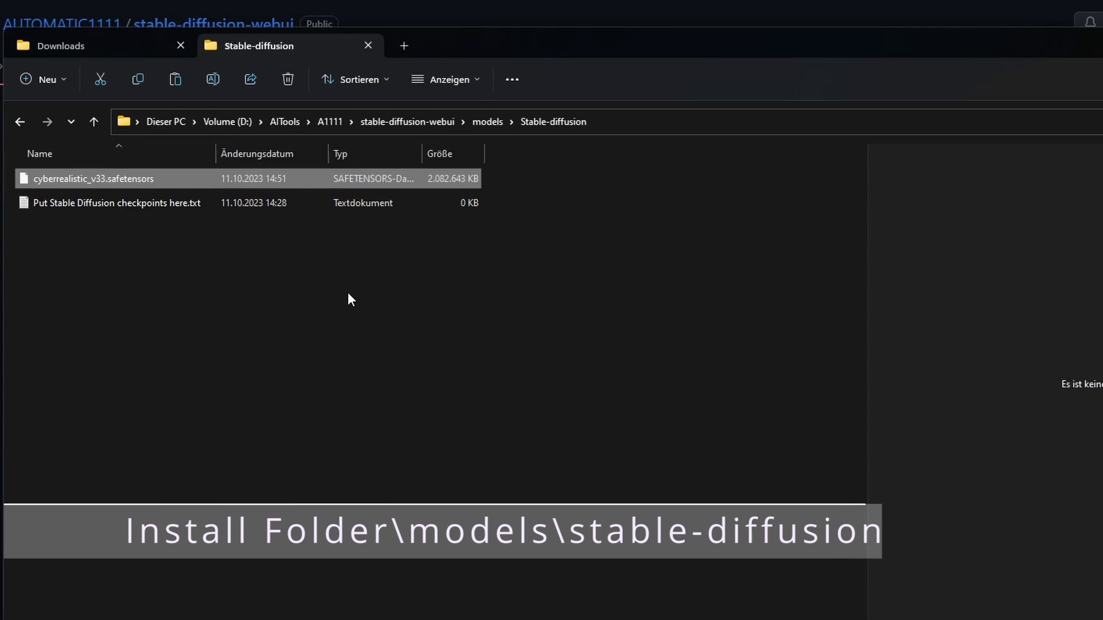
Return to the stable-diffusion-webui folder and preview webui-user.bat.
click(405, 128)
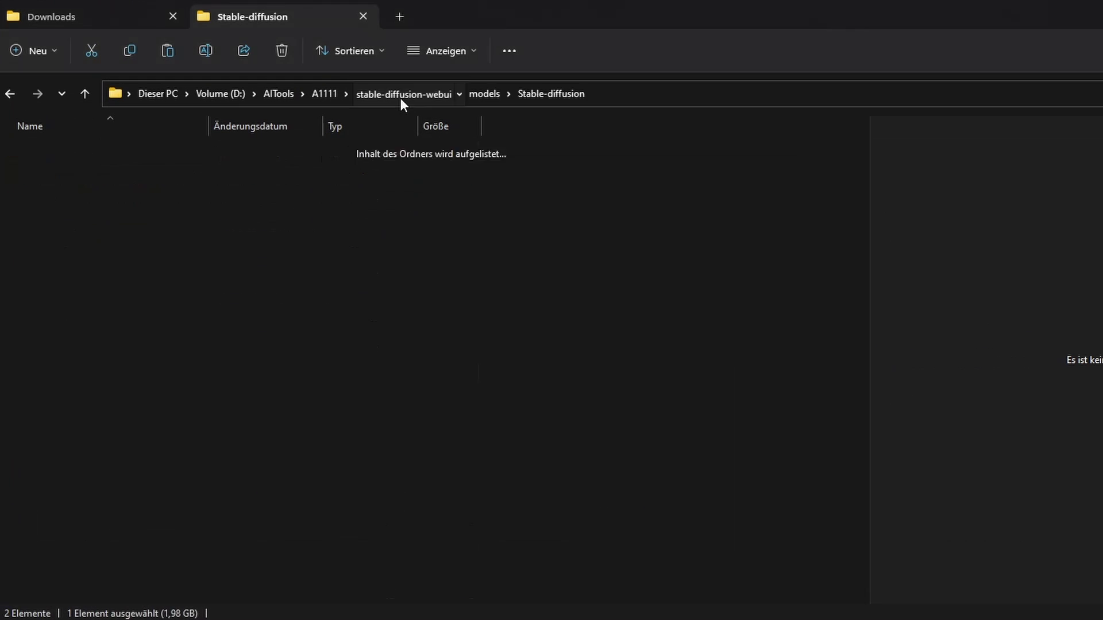
scroll(188, 449, down, 7)
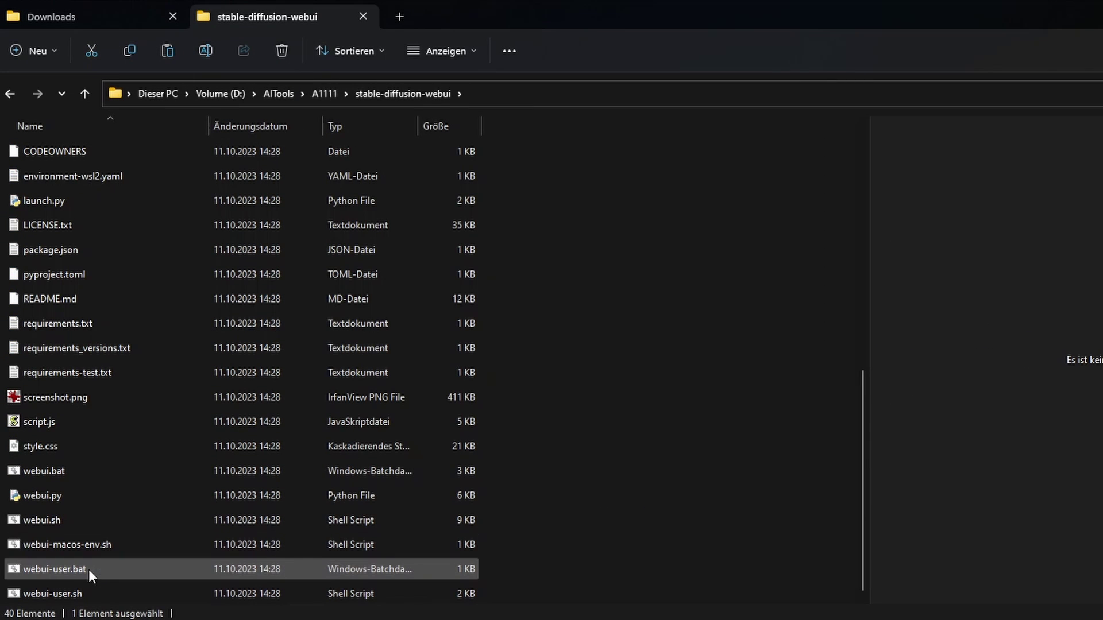
click(125, 571)
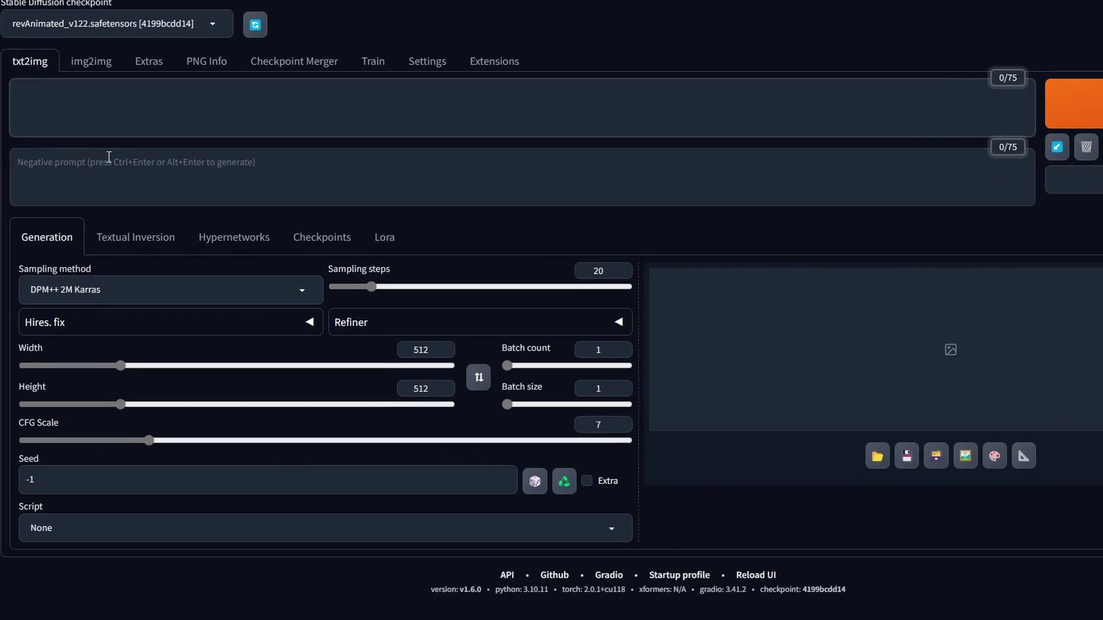
Enter 'image of a crumpy cat' in the txt2img prompt box.
click(130, 83)
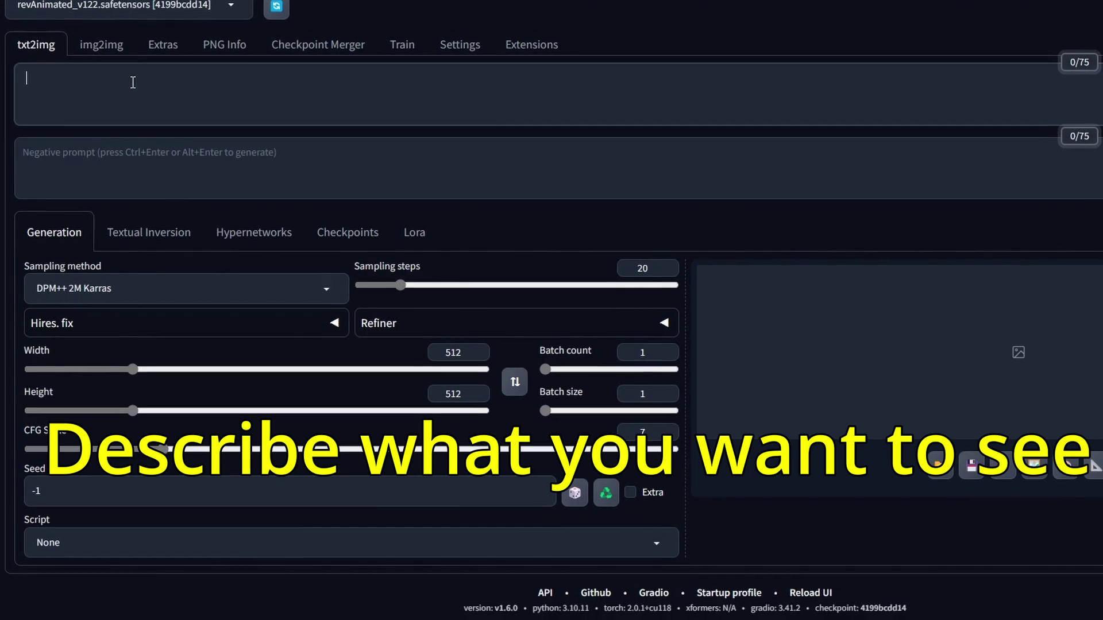
text(image of a c)
text(rumpy cat, drinking tea)
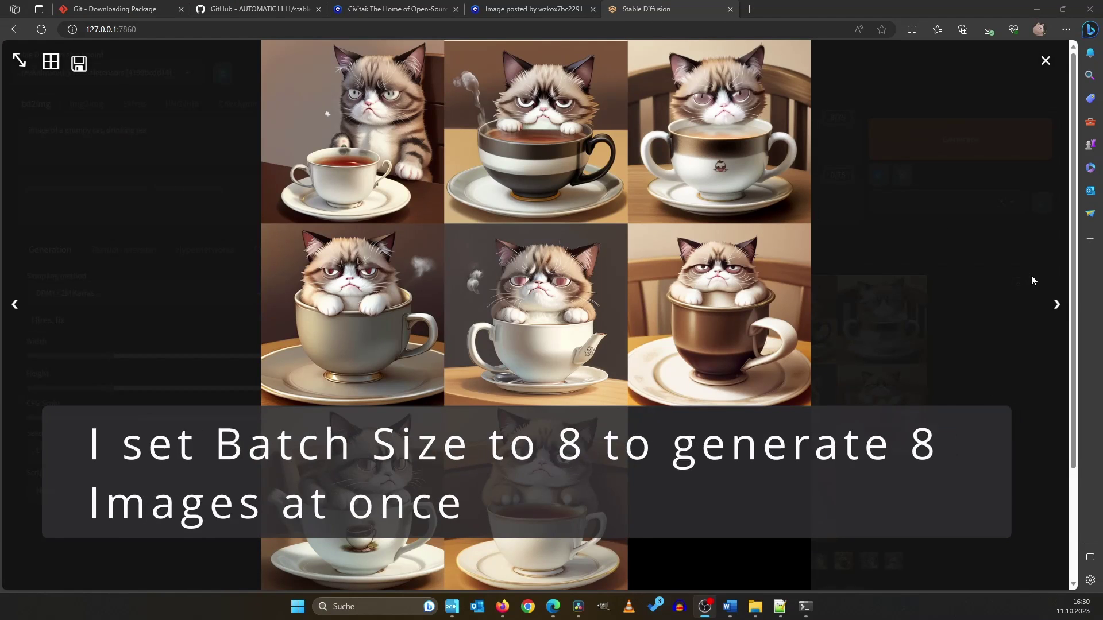
Enlarge the generated cat images and step through the first few.
click(1057, 306)
click(1057, 306)
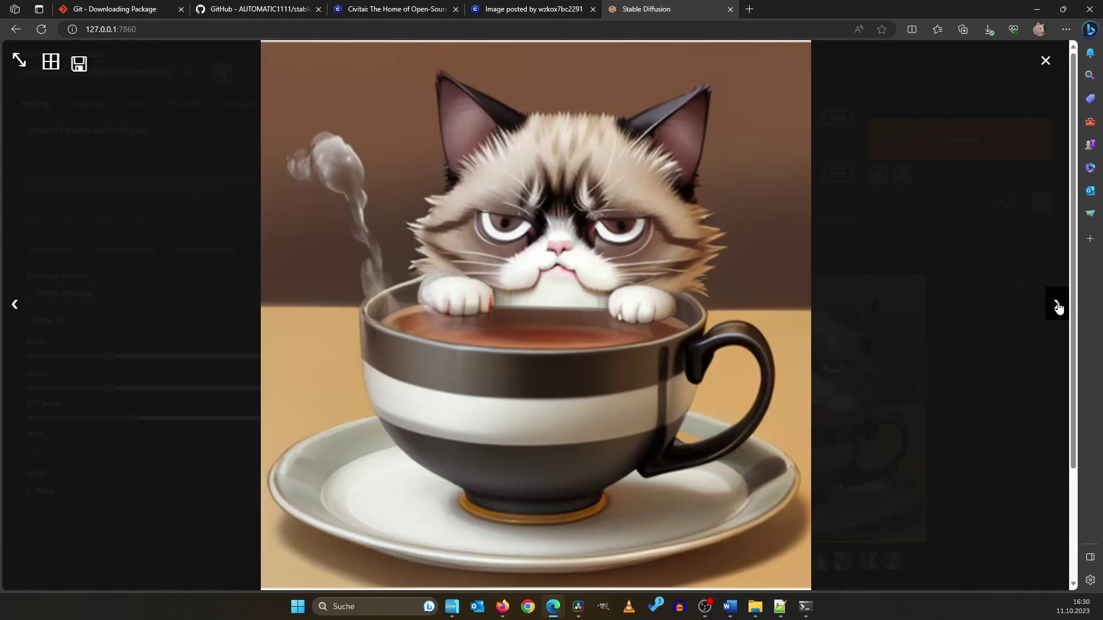
click(1057, 306)
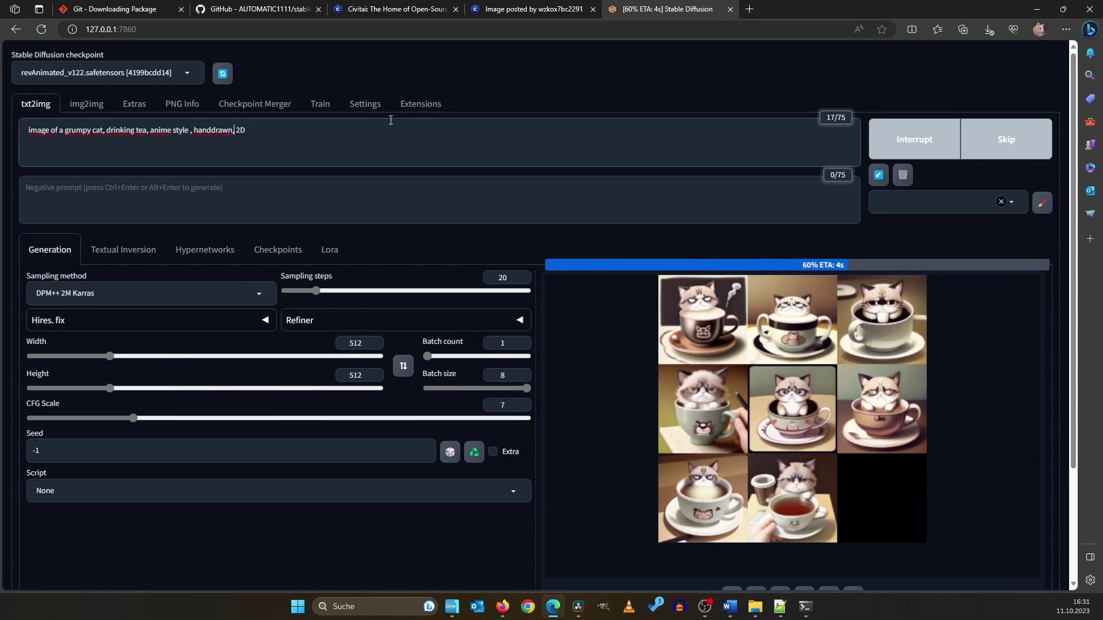
Open the tea-cup cat image full-size and step through four more results.
click(717, 427)
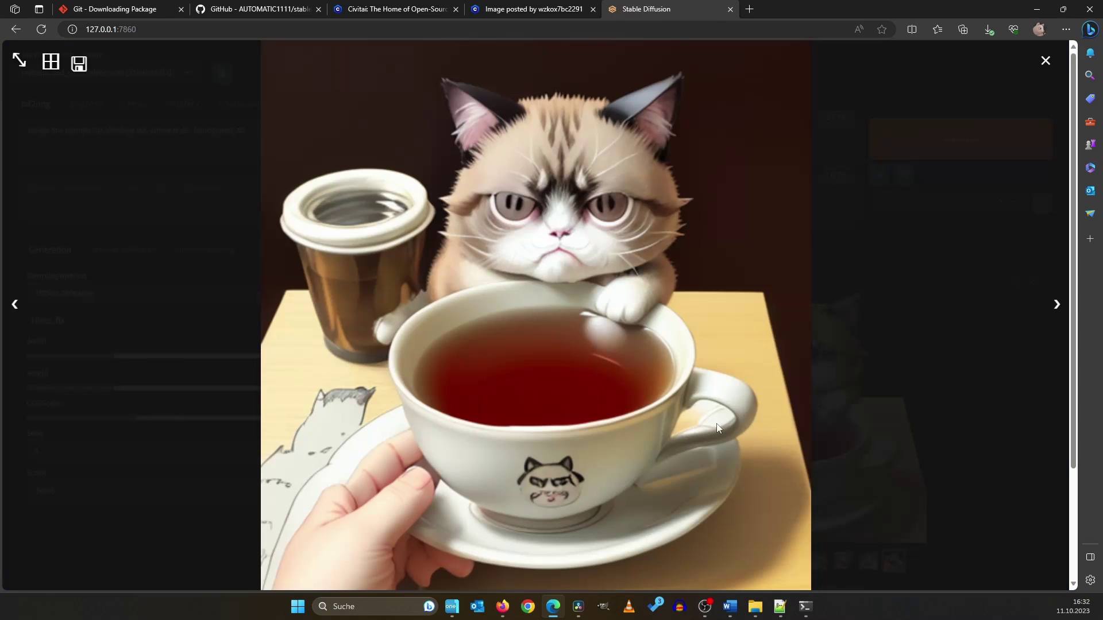
click(1064, 309)
click(1064, 309)
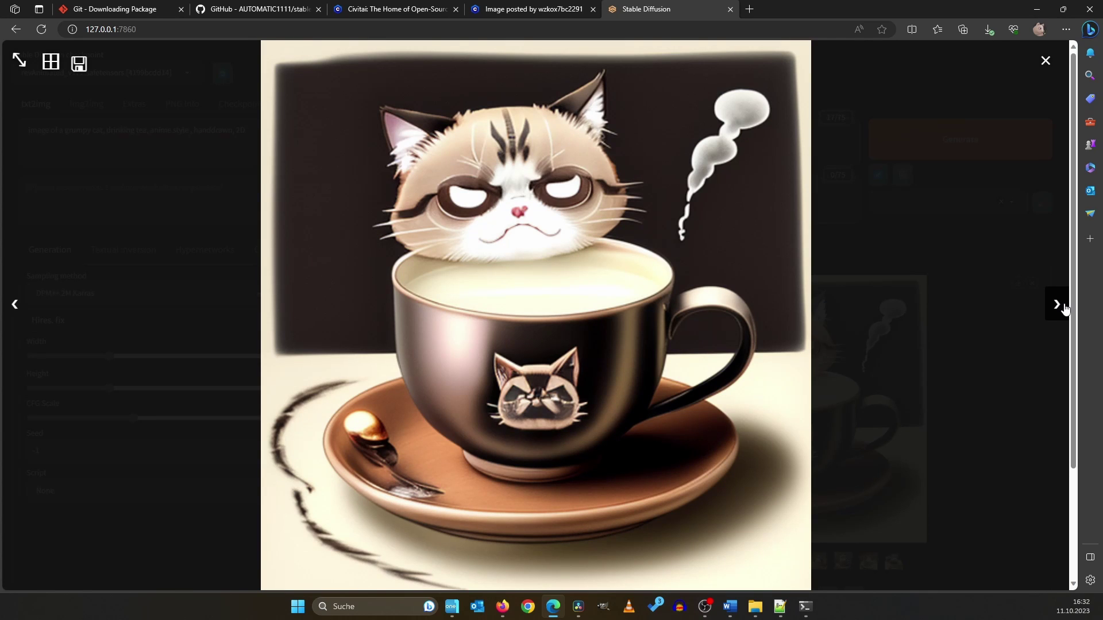
click(1065, 309)
click(1064, 309)
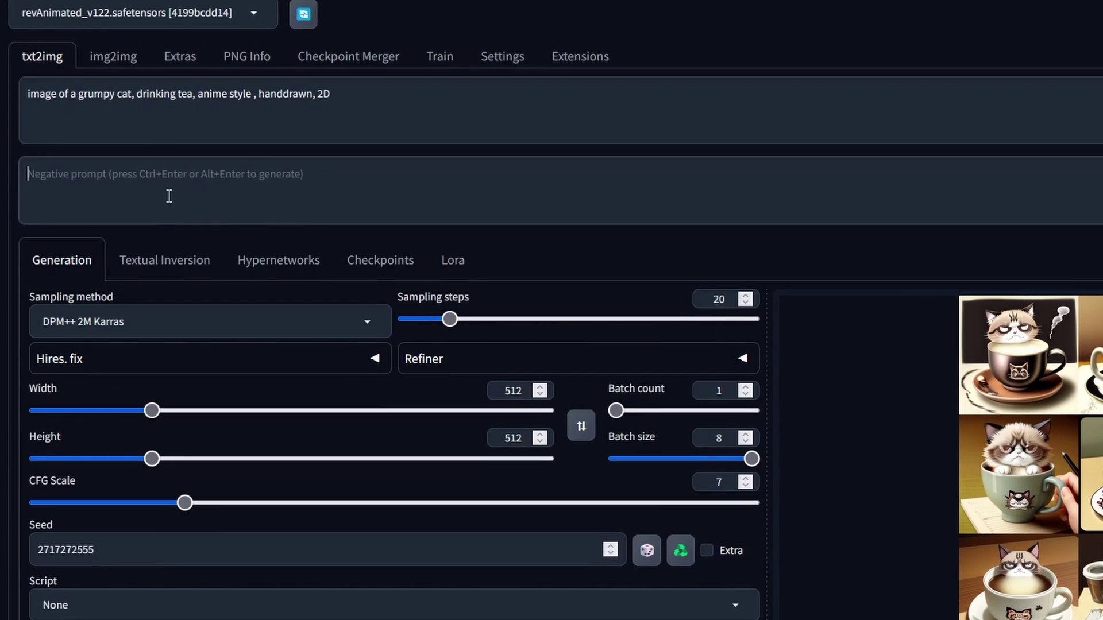
Generate with negative prompt '3D-render, photorealistic, human hand', then enter the winter-bench girl prompt.
text(3D-render, ph)
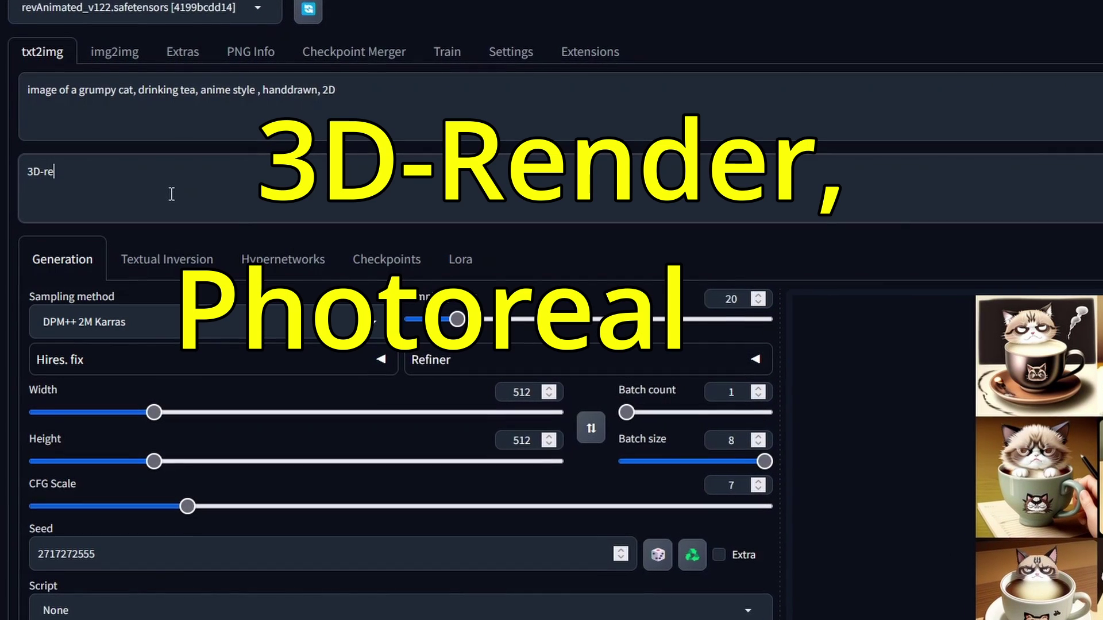
text(otorealistic)
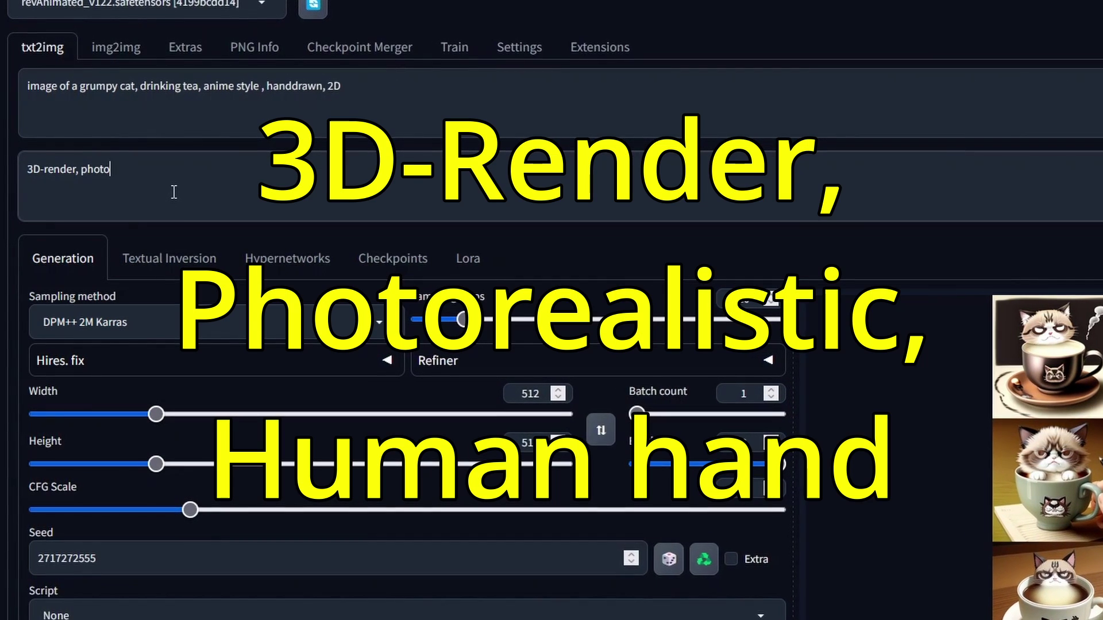
text(, human hand)
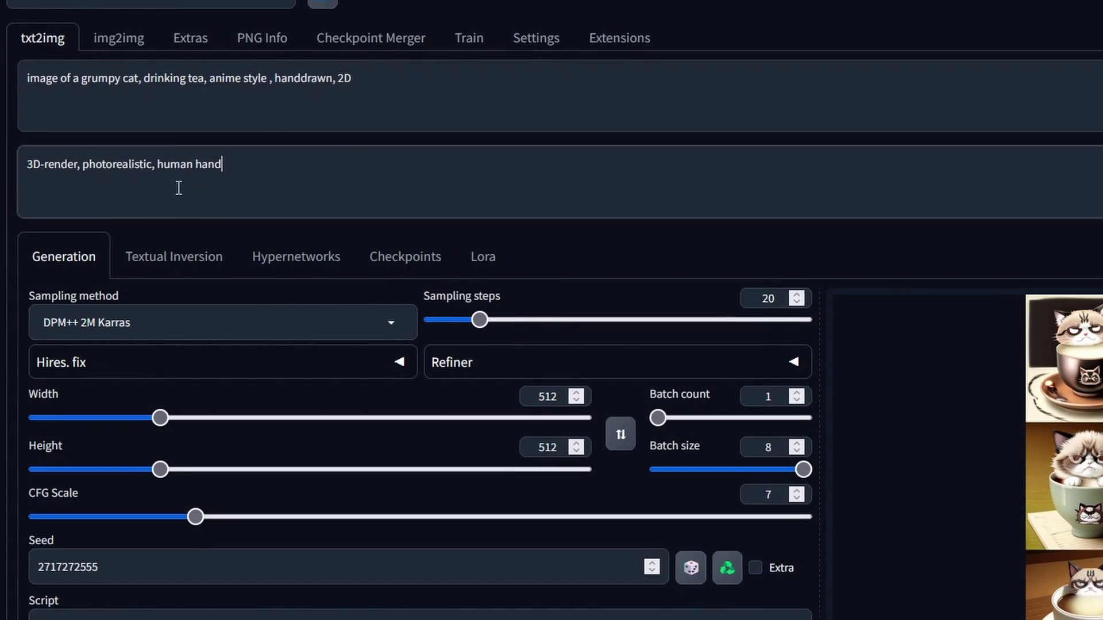
key(ctrl+Return)
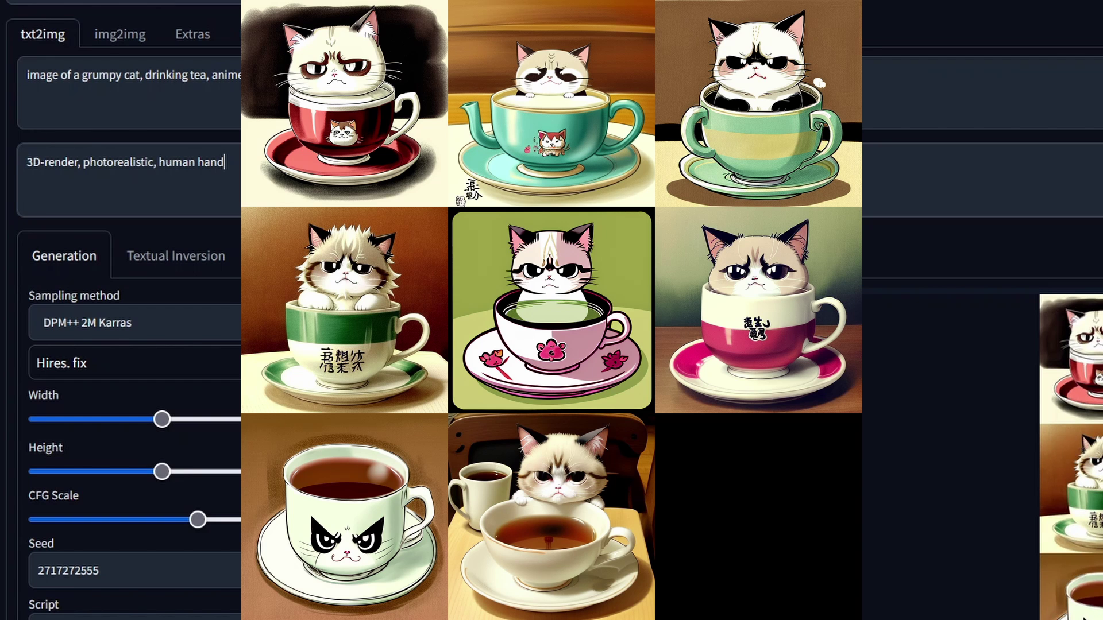
text(girl)
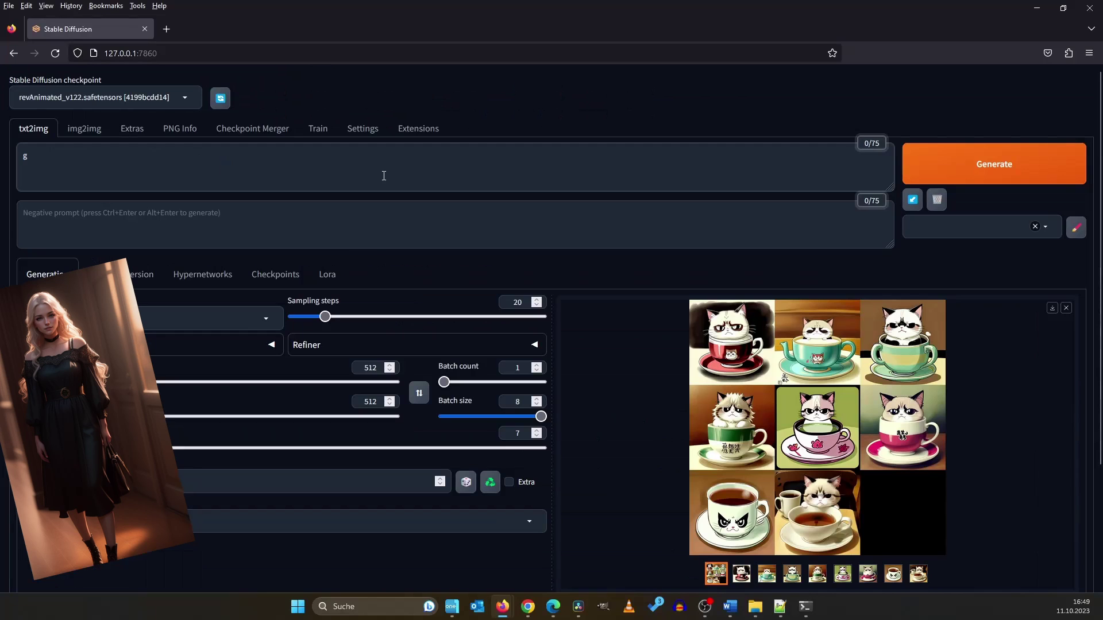
text( sitting on a bench in winter, wearing coat, drinking hot chocolate)
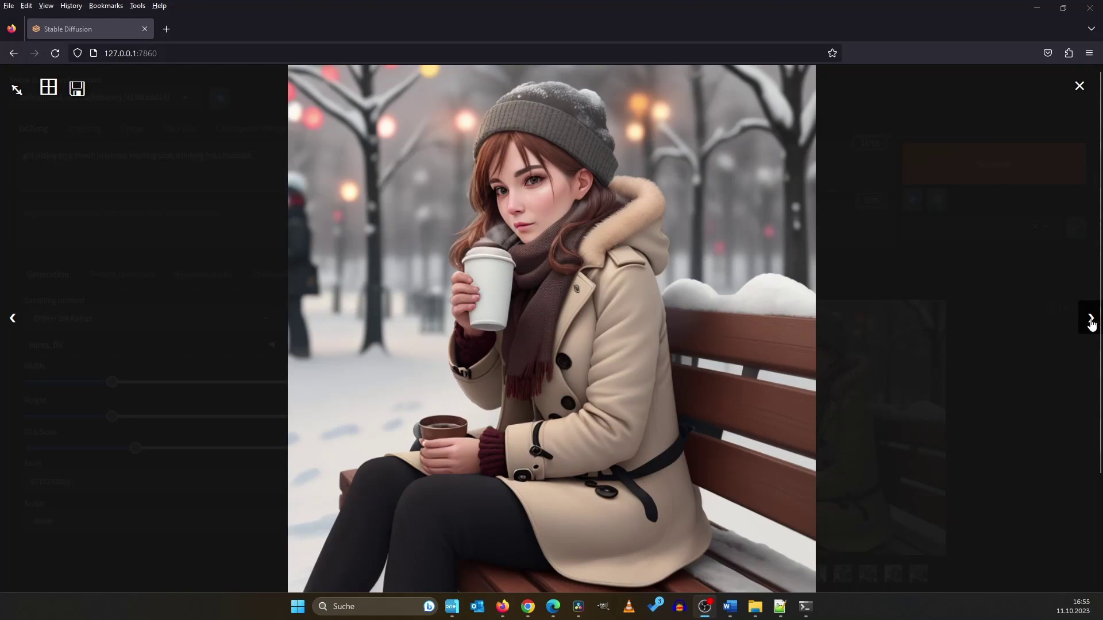
Page through each generated image of the girl on a winter bench drinking hot chocolate.
click(1091, 323)
click(1091, 323)
click(1090, 322)
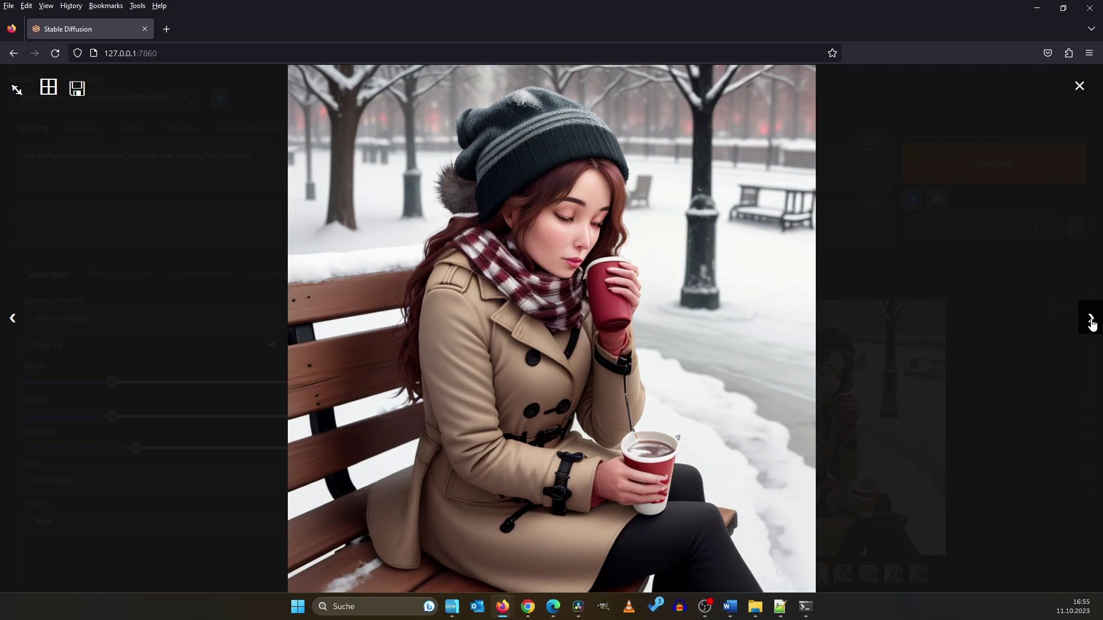
click(1091, 323)
click(1091, 323)
click(1091, 323)
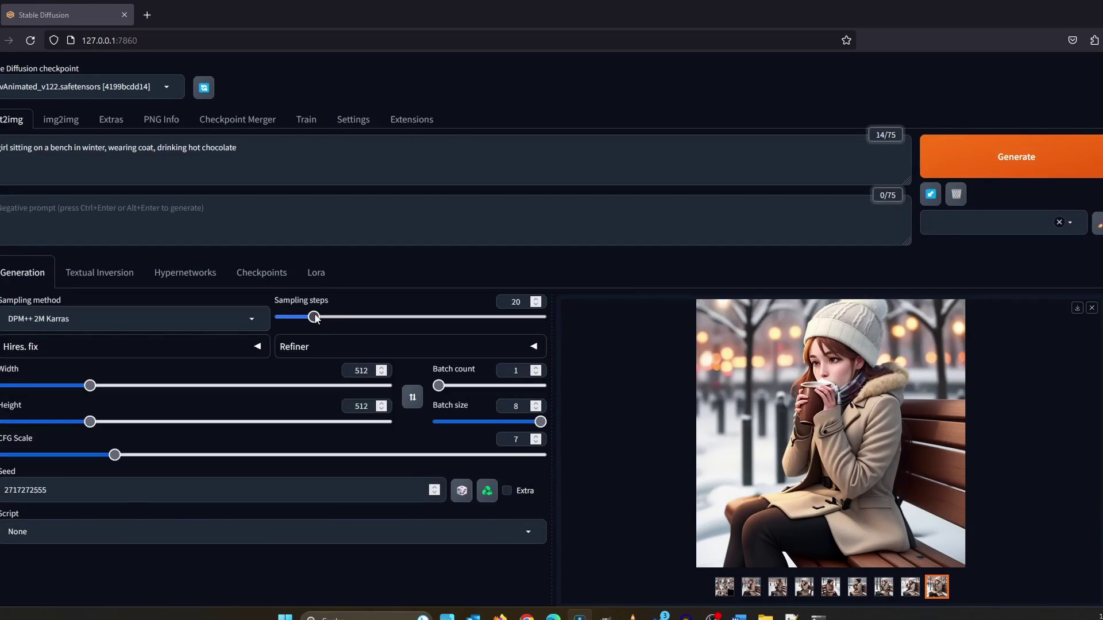
Raise the sampling steps and keep DPM++ 2M Karras as the sampling method.
drag(315, 318, 334, 318)
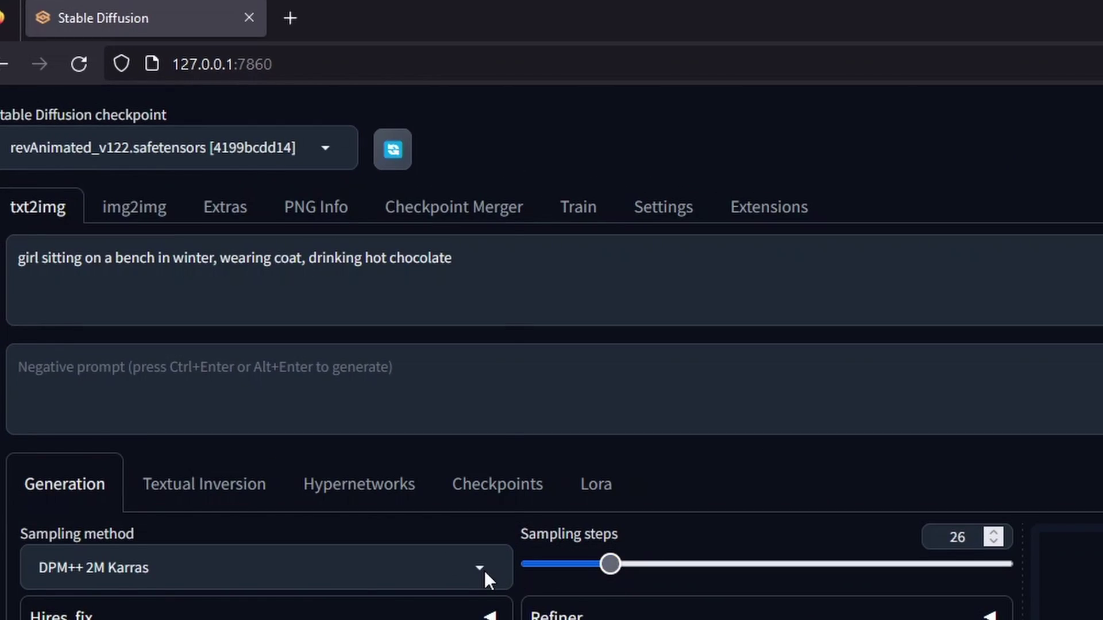
click(485, 571)
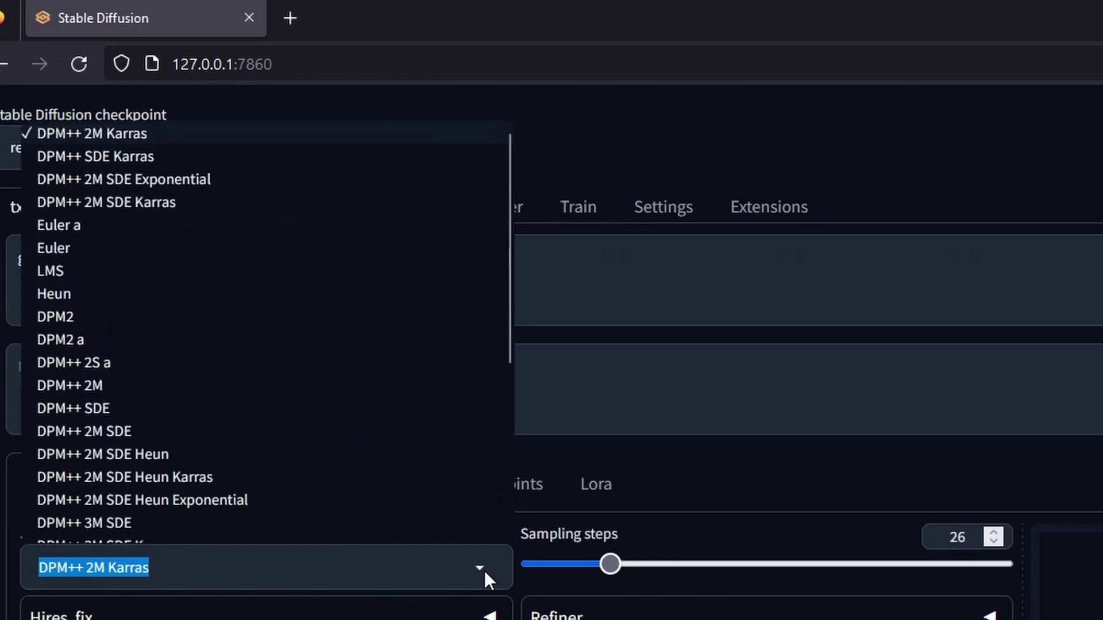
click(758, 516)
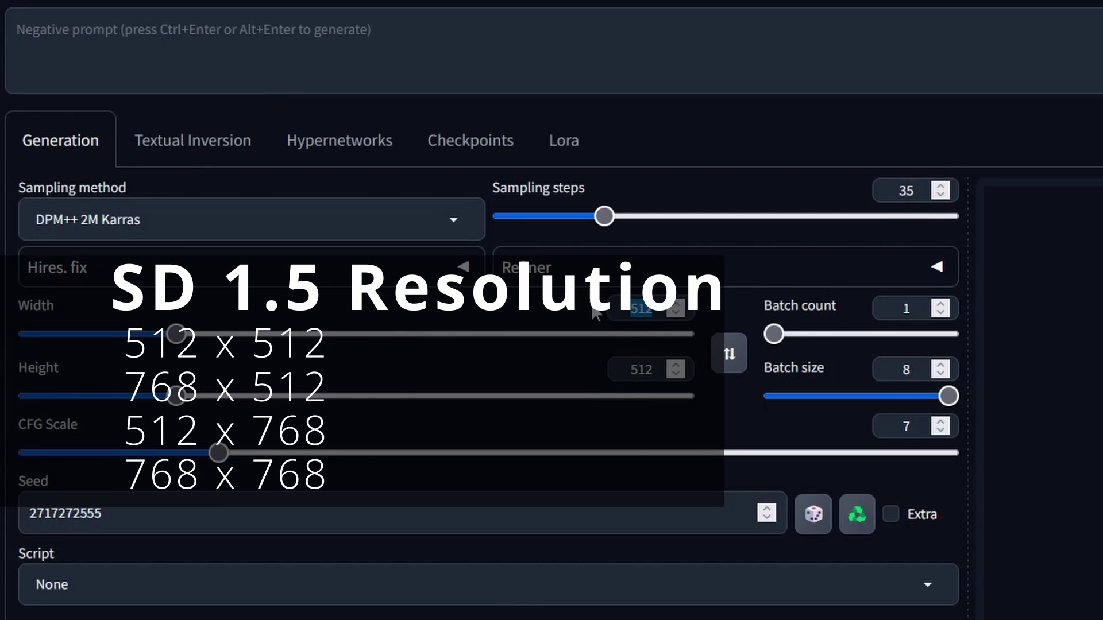
Set the image width and height to 768 × 768.
text(768)
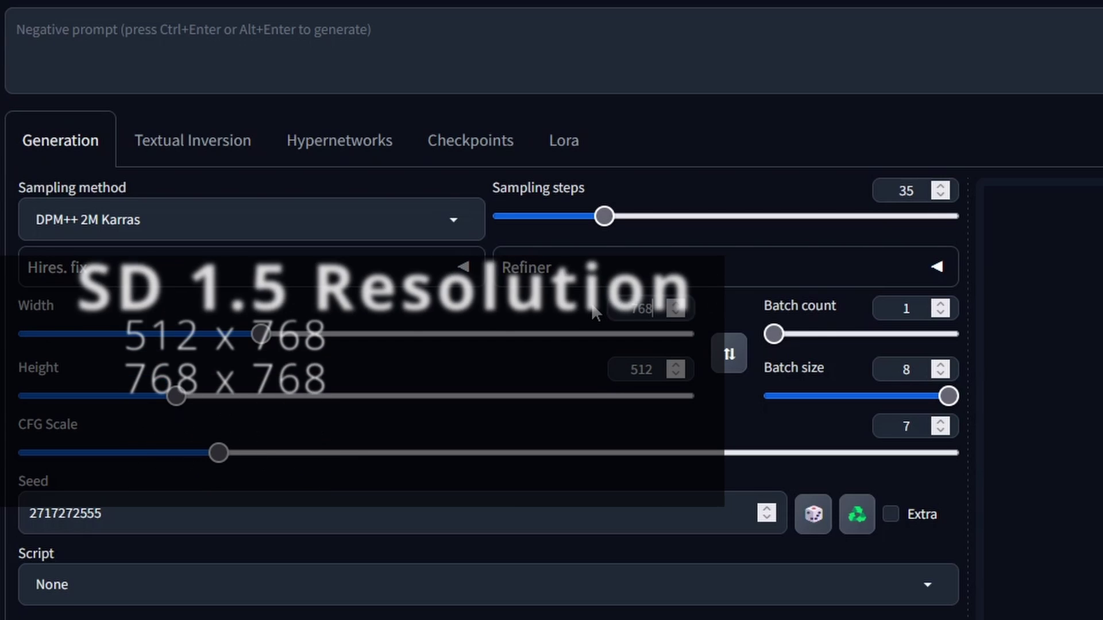
key(Tab)
text(76)
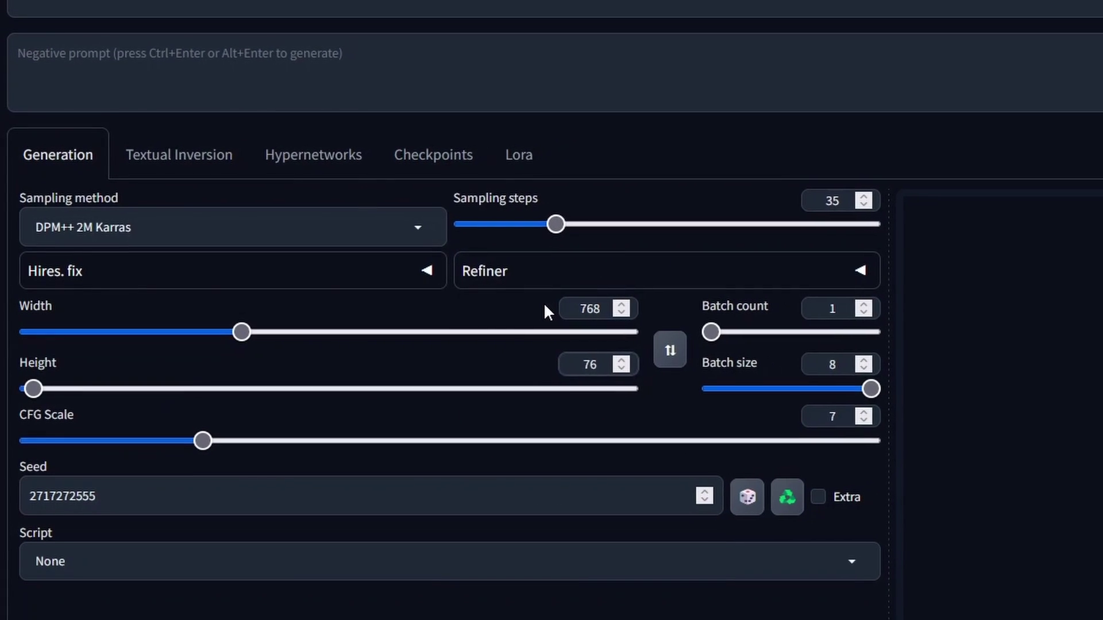
text(8)
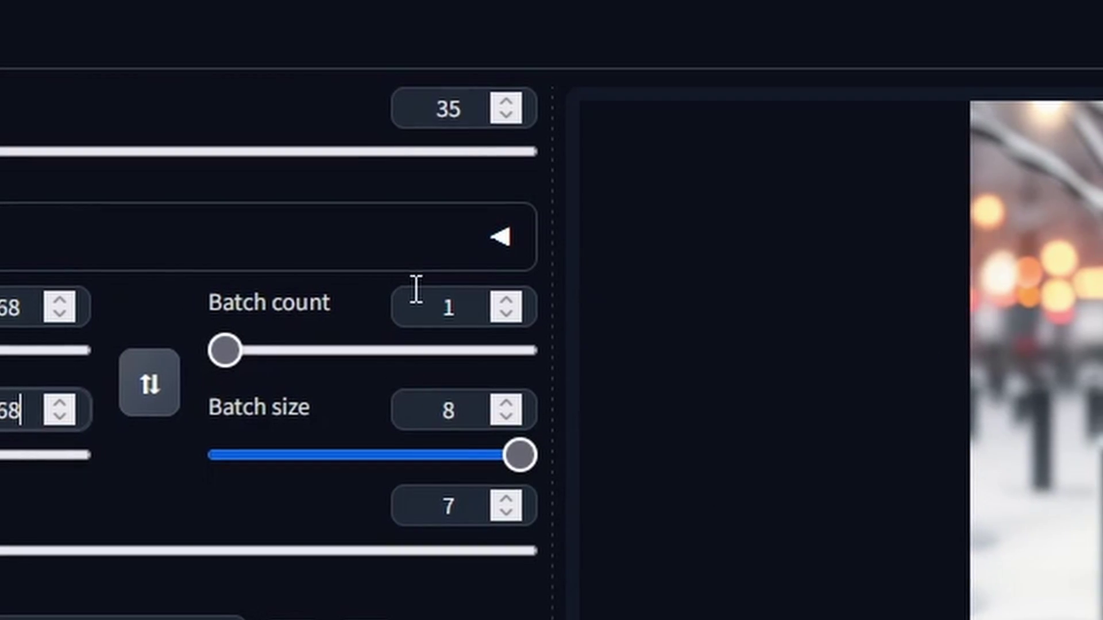
Set batch count to 2 with batch size 8.
click(509, 299)
click(509, 298)
click(509, 298)
drag(237, 347, 212, 345)
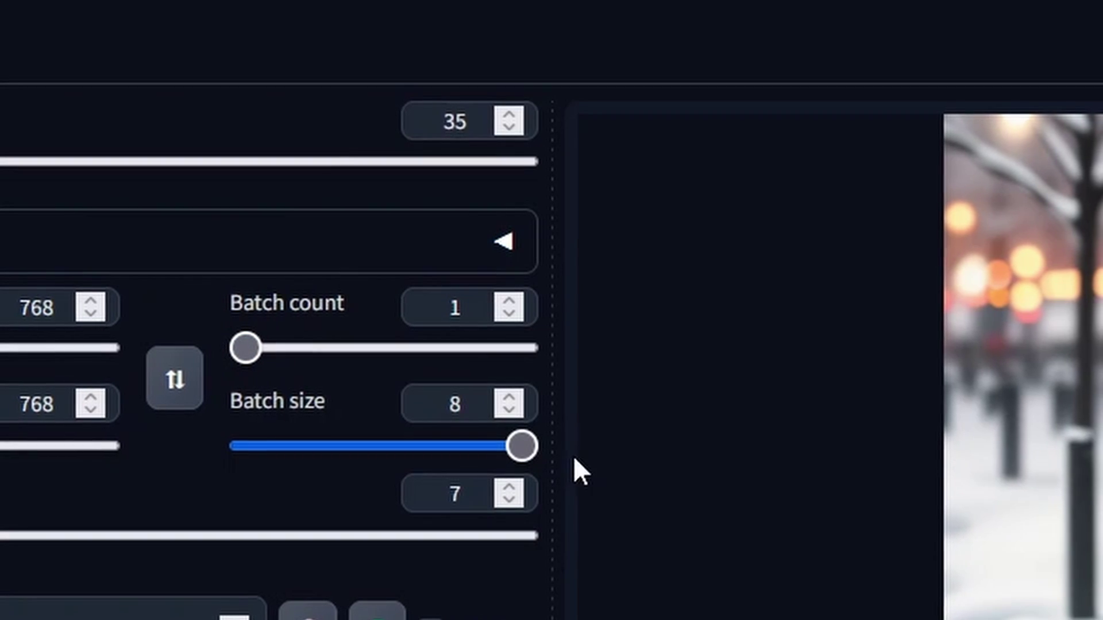
mouse_move(528, 450)
mouse_down()
mouse_move(280, 400)
mouse_move(412, 432)
mouse_move(242, 421)
mouse_move(486, 464)
mouse_move(532, 441)
mouse_up()
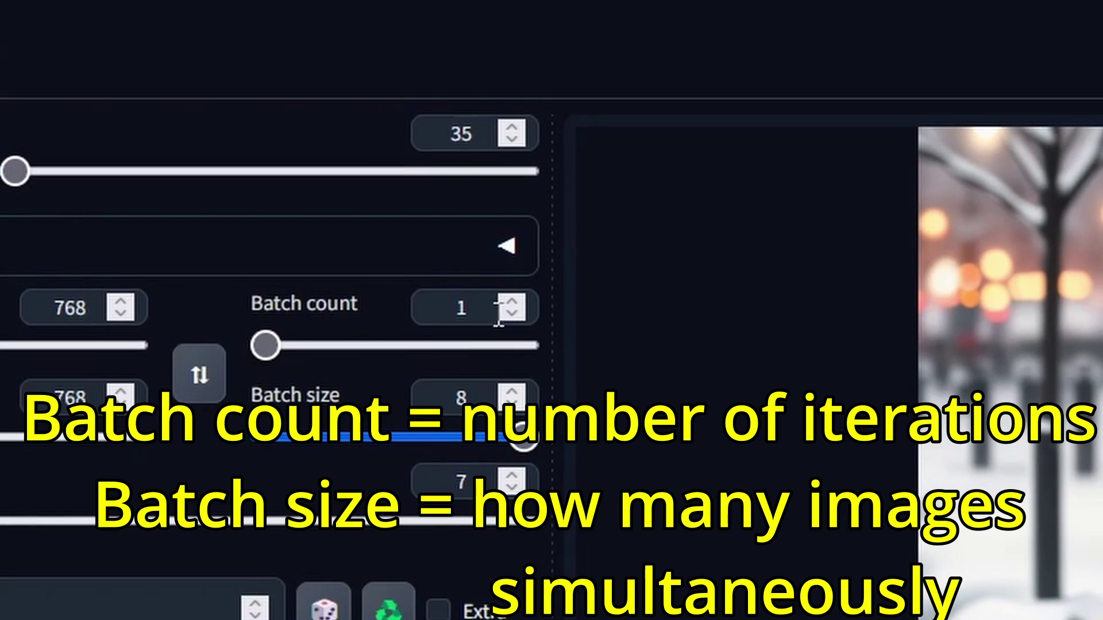
click(517, 301)
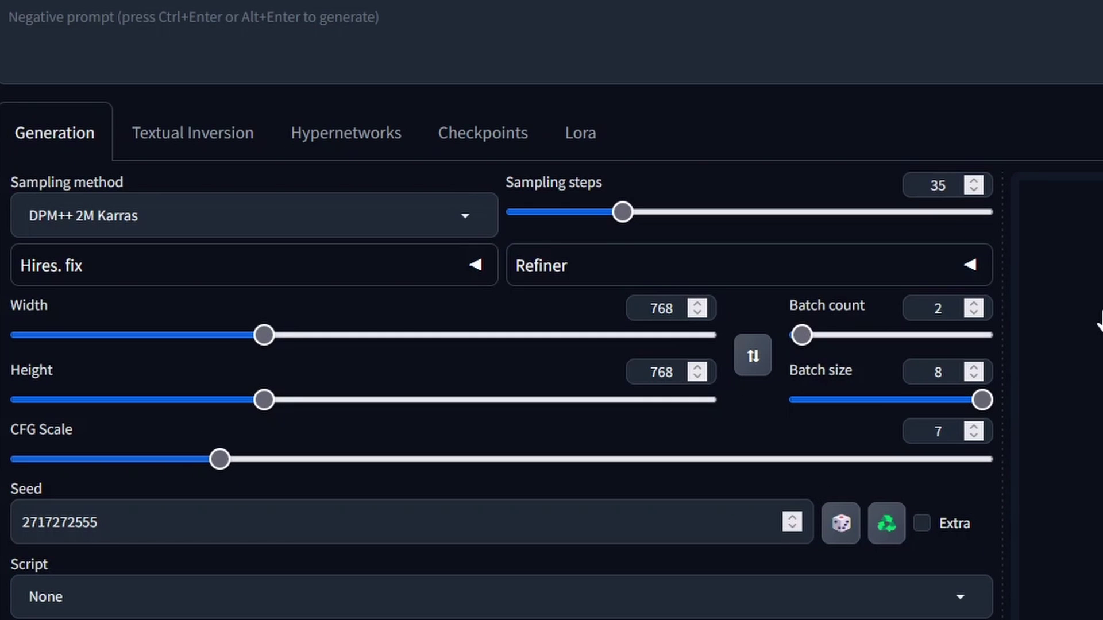
Raise the CFG Scale slider to 12.
drag(224, 461, 423, 438)
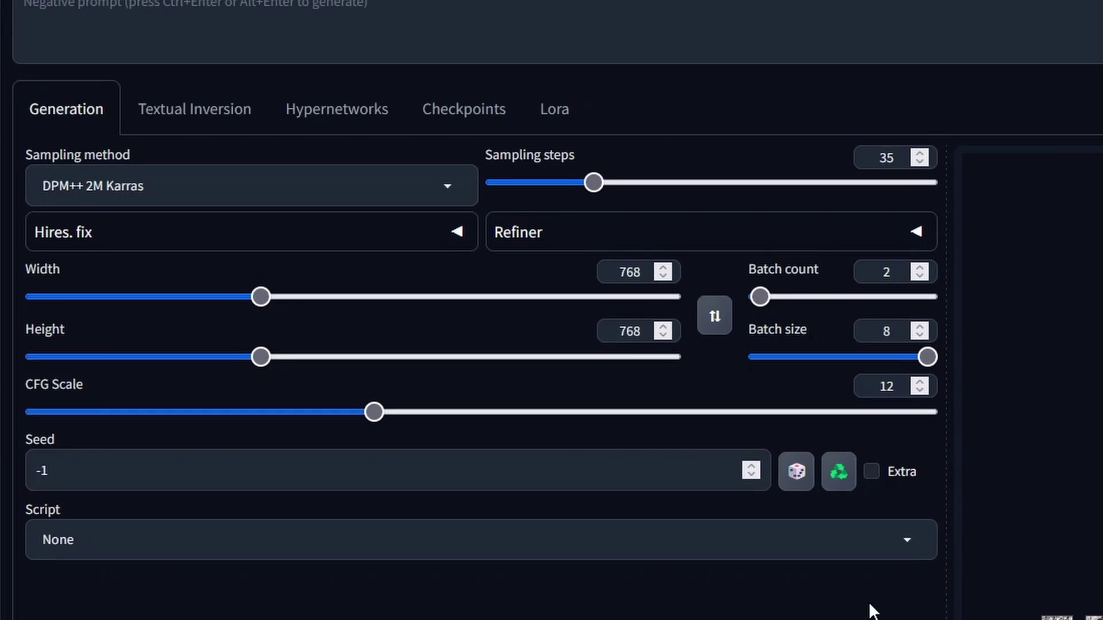
Select the X/Y/Z plot script and fill the X axis with every sampler.
click(895, 543)
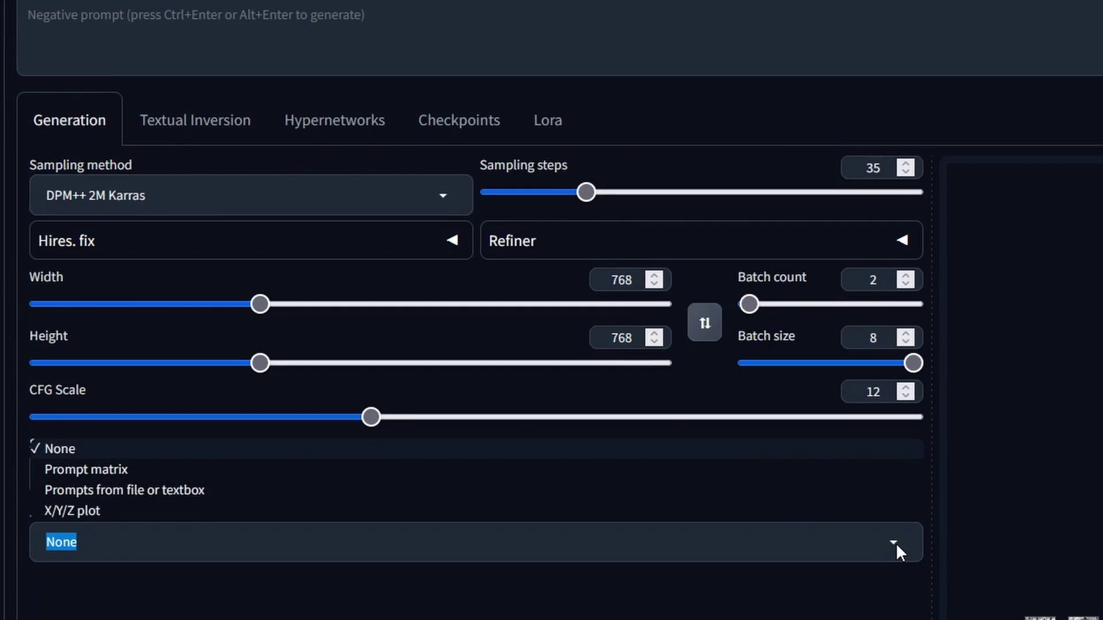
click(75, 510)
scroll(162, 353, down, 3)
click(163, 355)
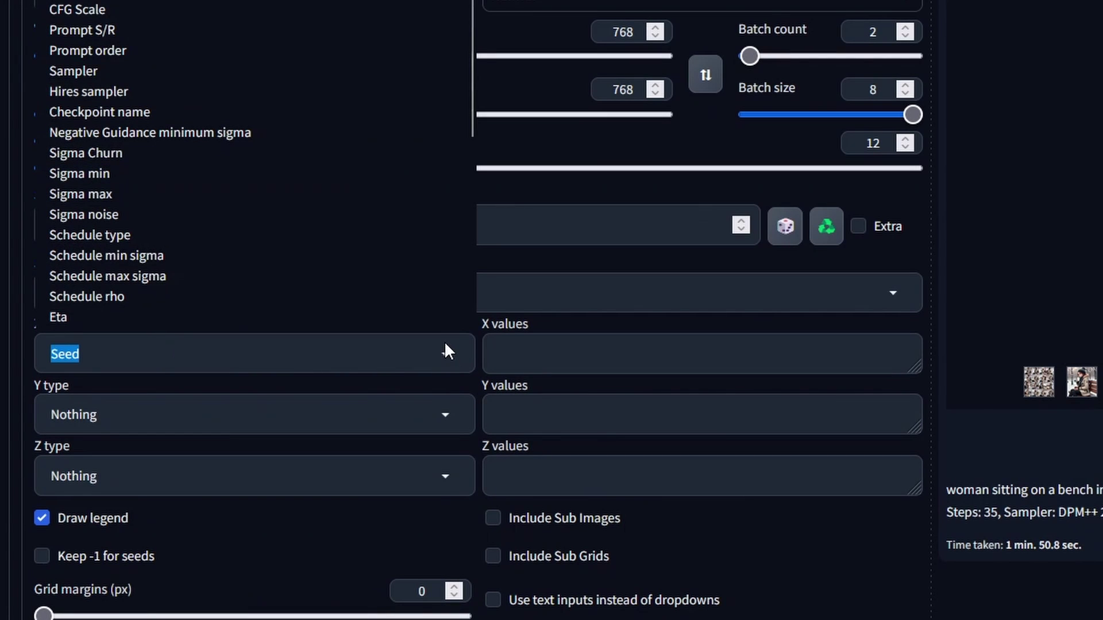
click(204, 73)
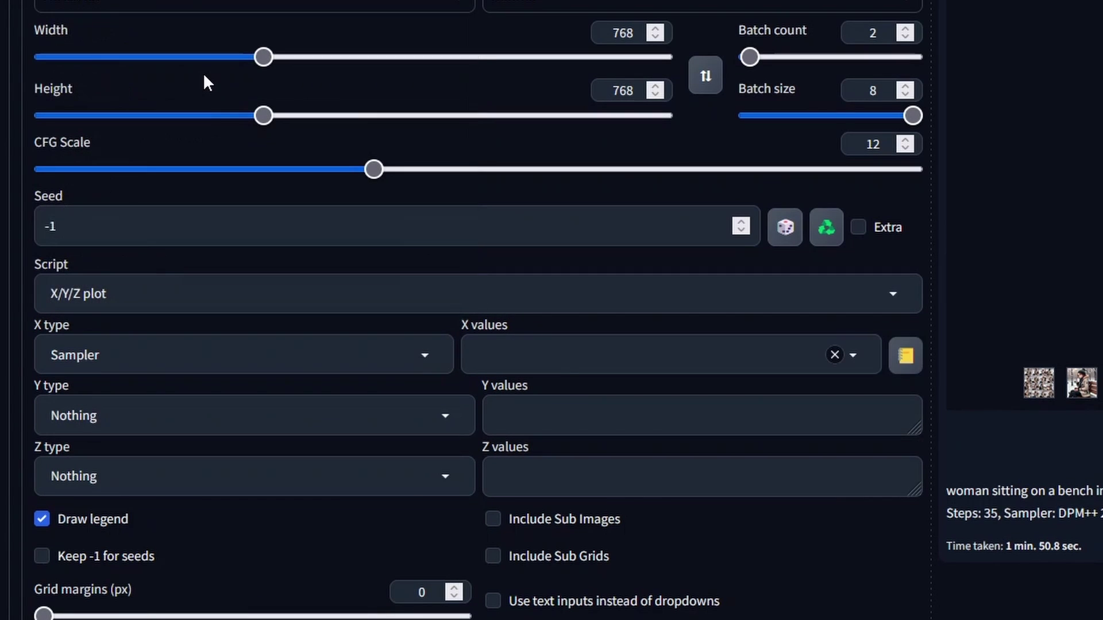
click(906, 356)
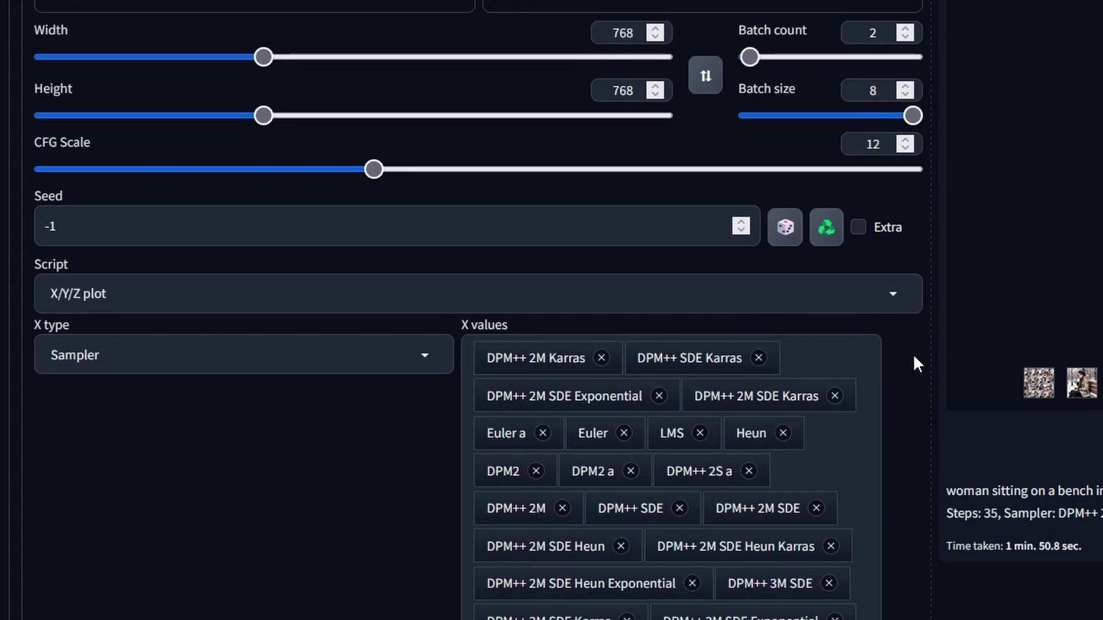
Set the Y axis to CFG Scale with values '5-14 (+1)'.
scroll(914, 366, down, 5)
click(172, 538)
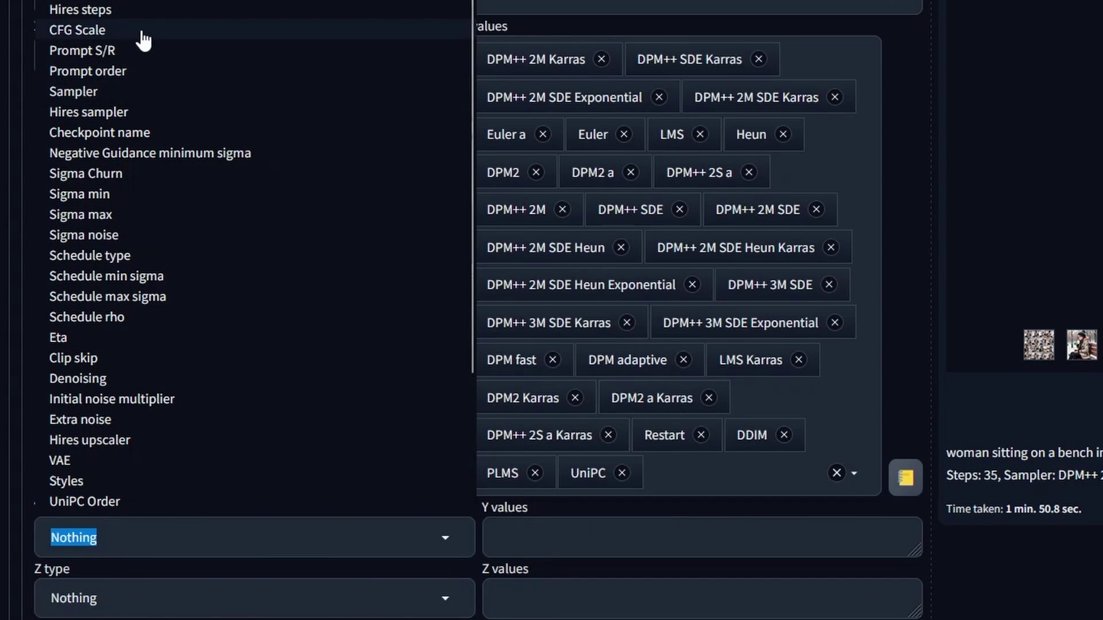
click(143, 32)
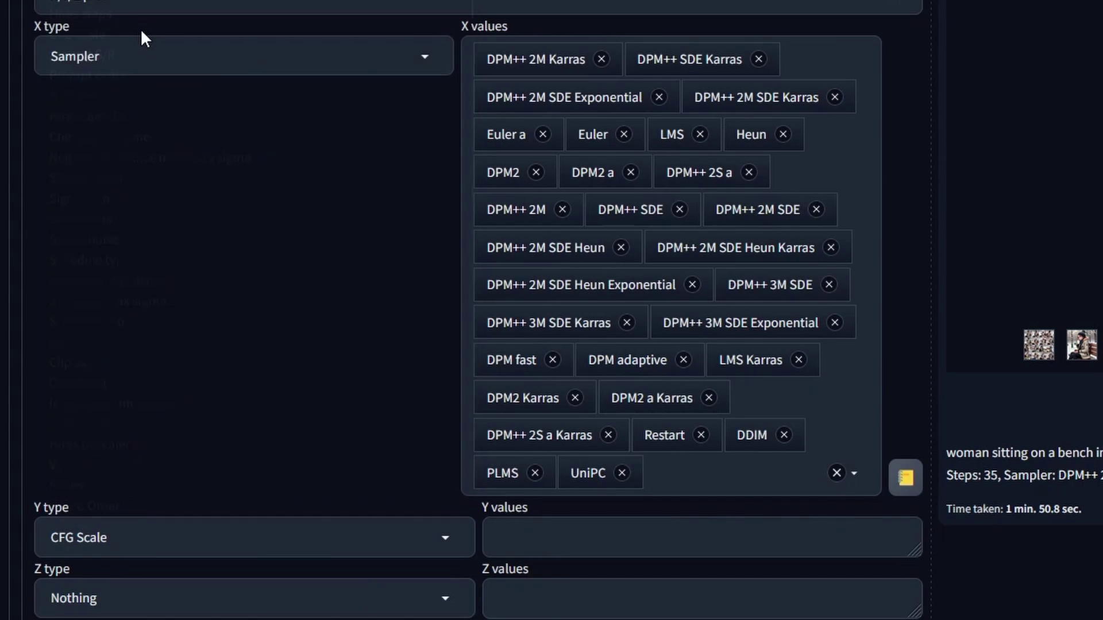
click(579, 545)
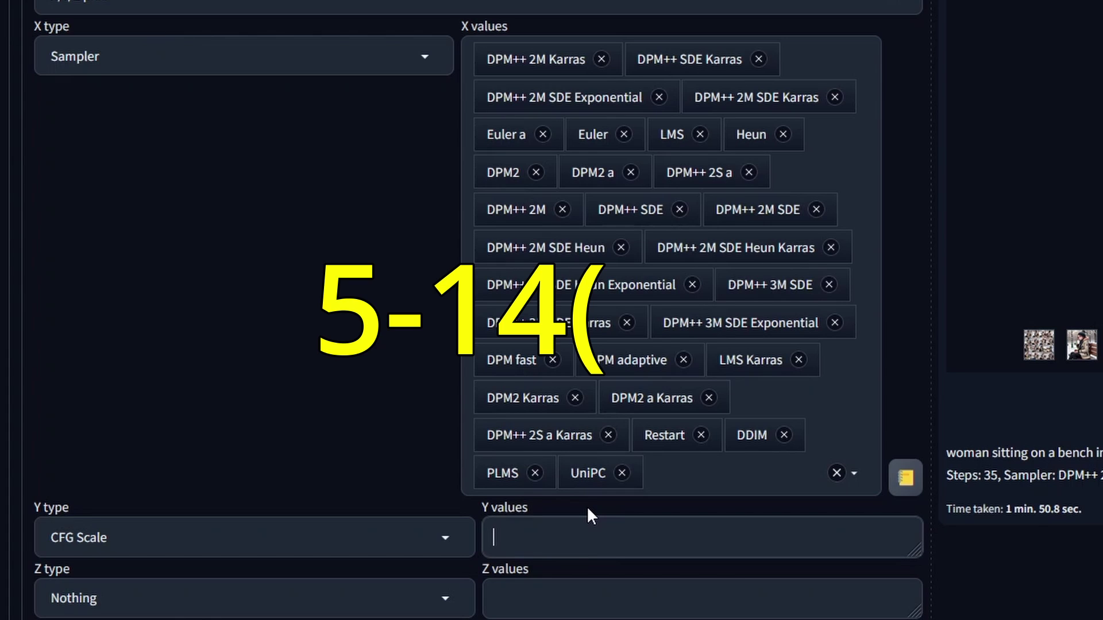
text(5 -14)
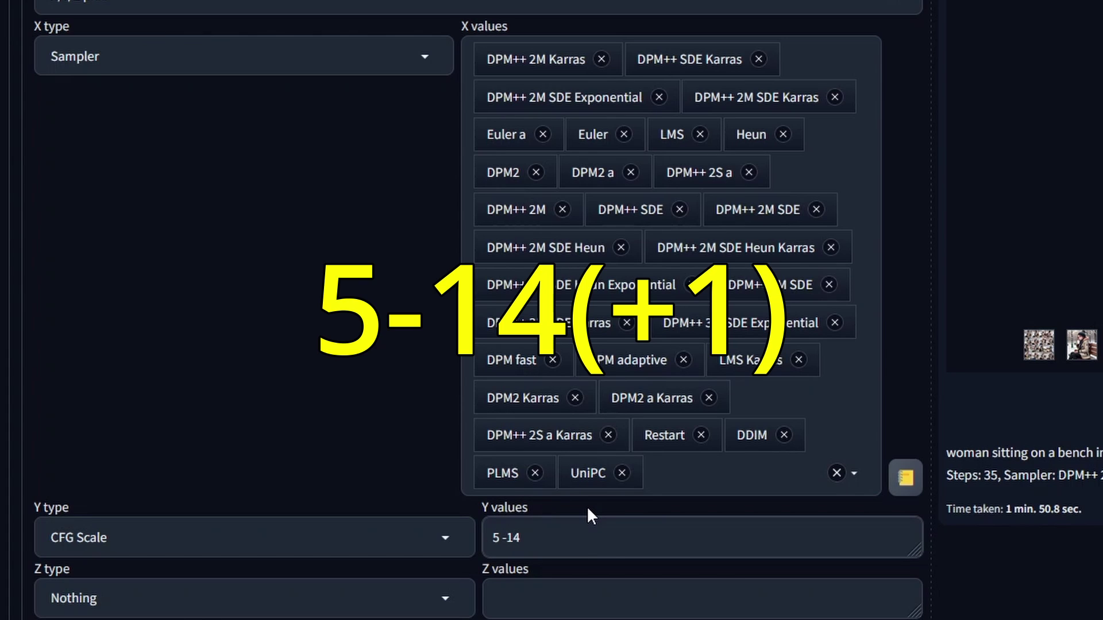
text( (+1))
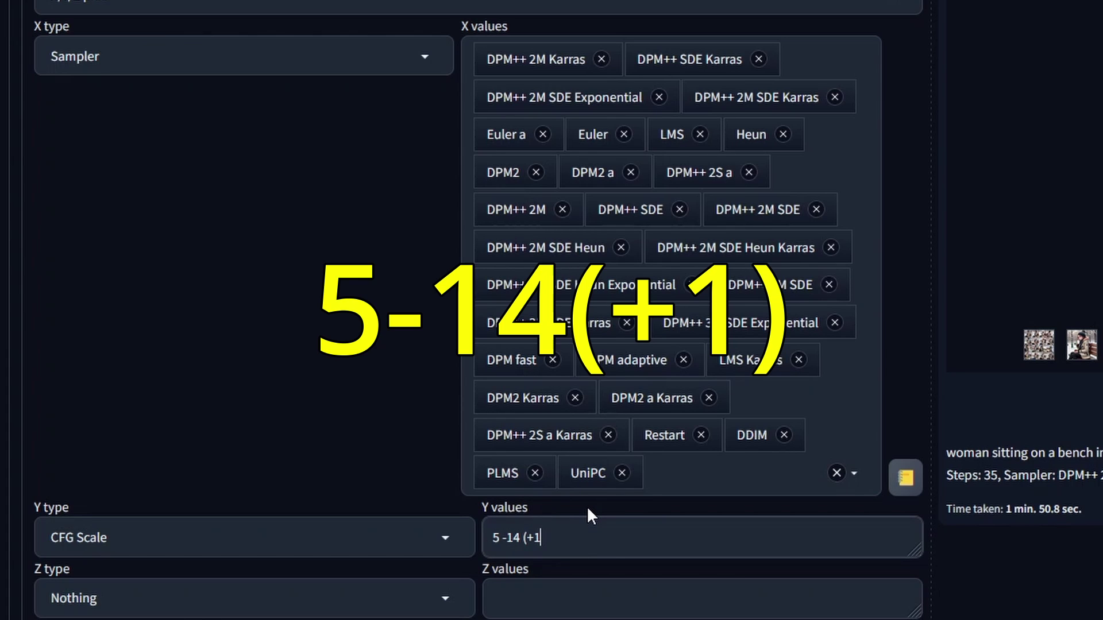